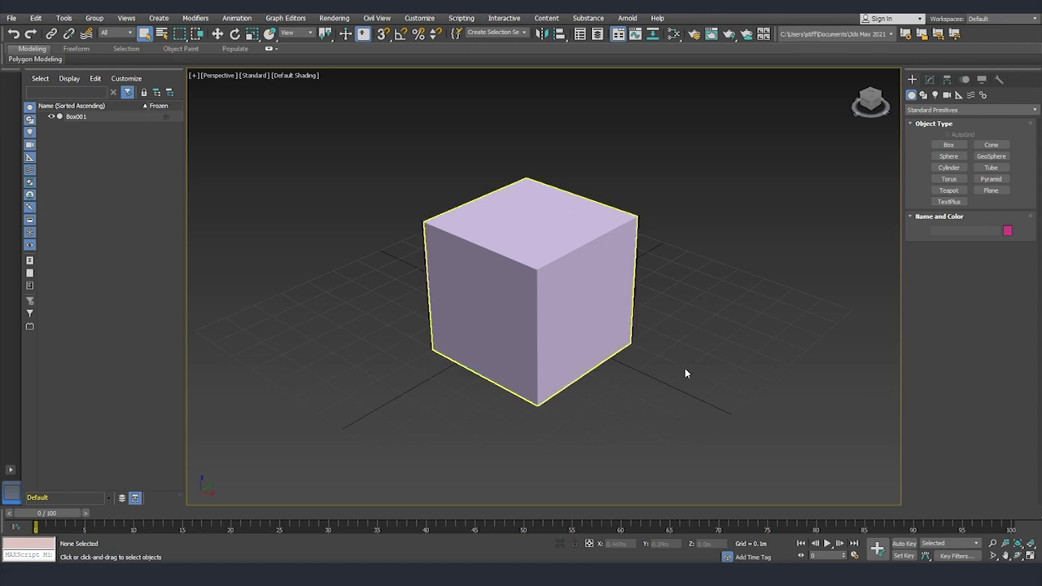
Create a box about 0.396 m long, 0.404 m wide and 0.504 m high near the grid's centre
drag(649, 453, 657, 454)
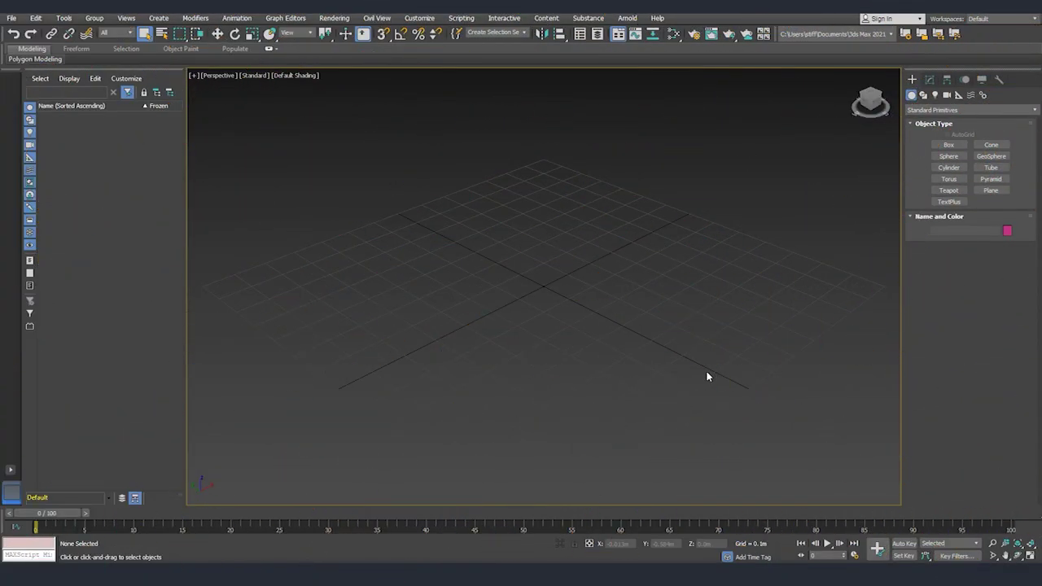
click(949, 146)
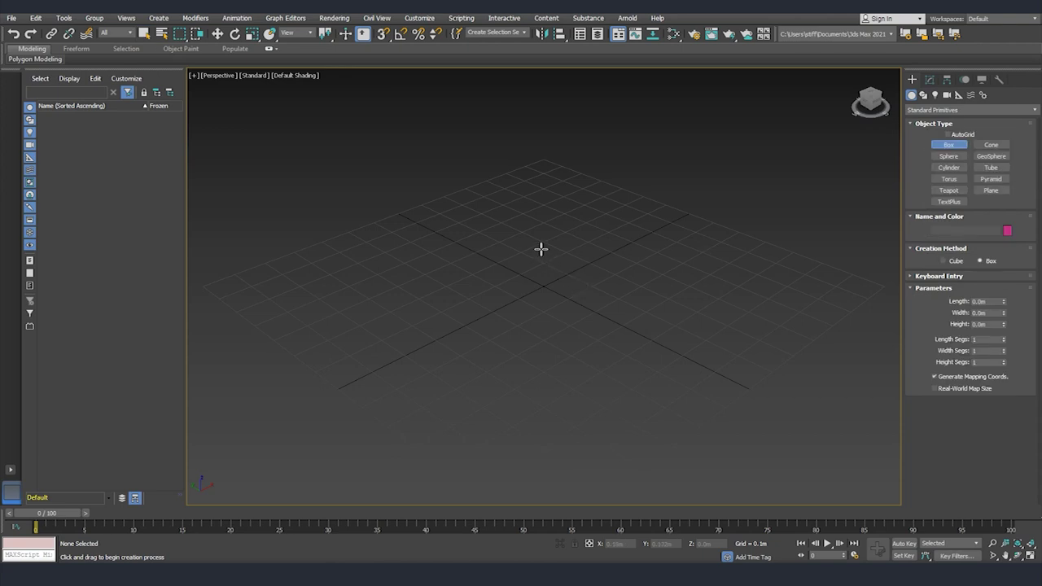
drag(545, 254, 544, 360)
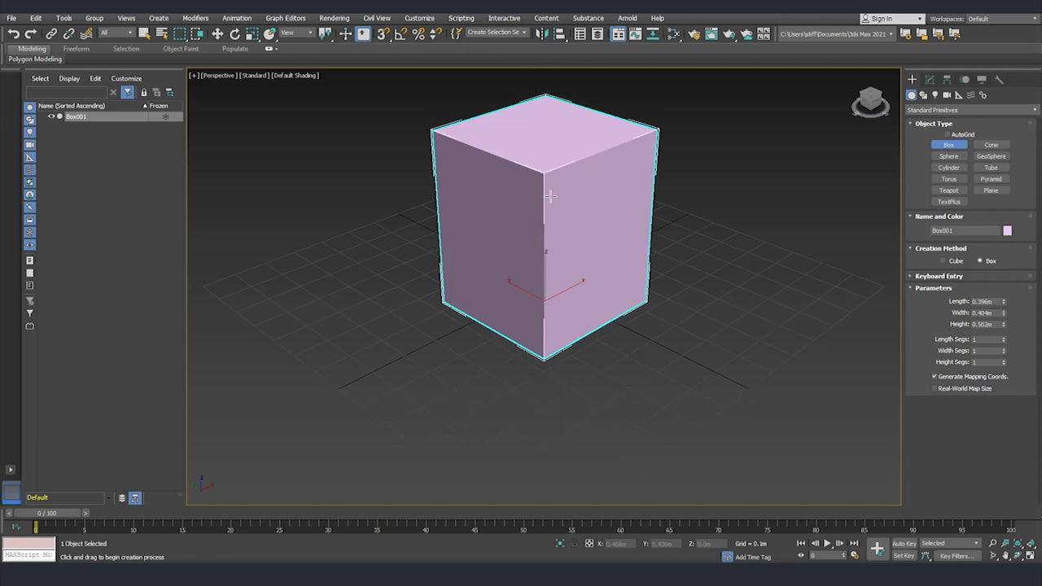
click(551, 196)
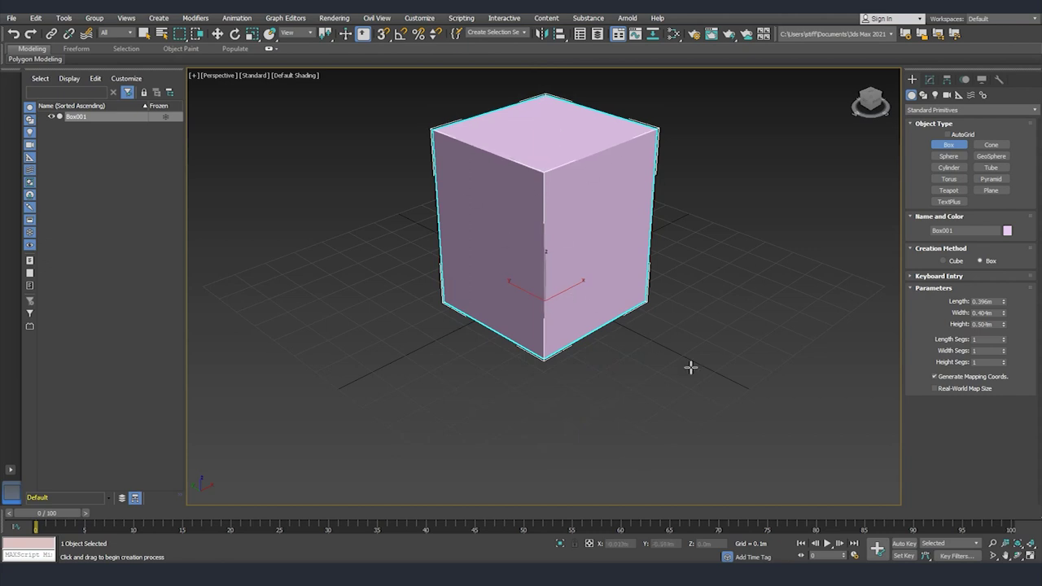
middle_drag(581, 245, 580, 253)
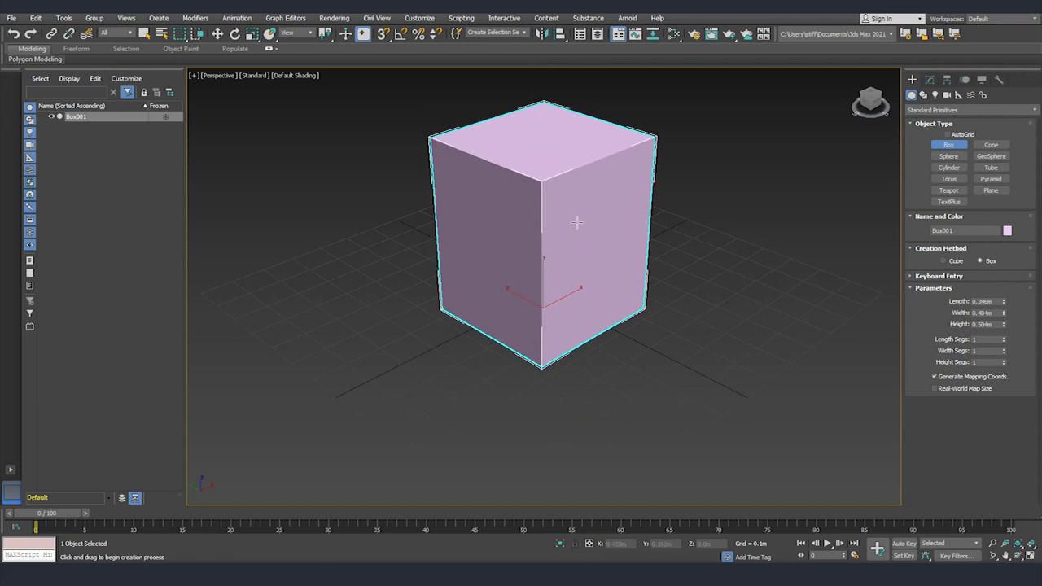
Examine the box's length, width and height parameters for modification
click(930, 80)
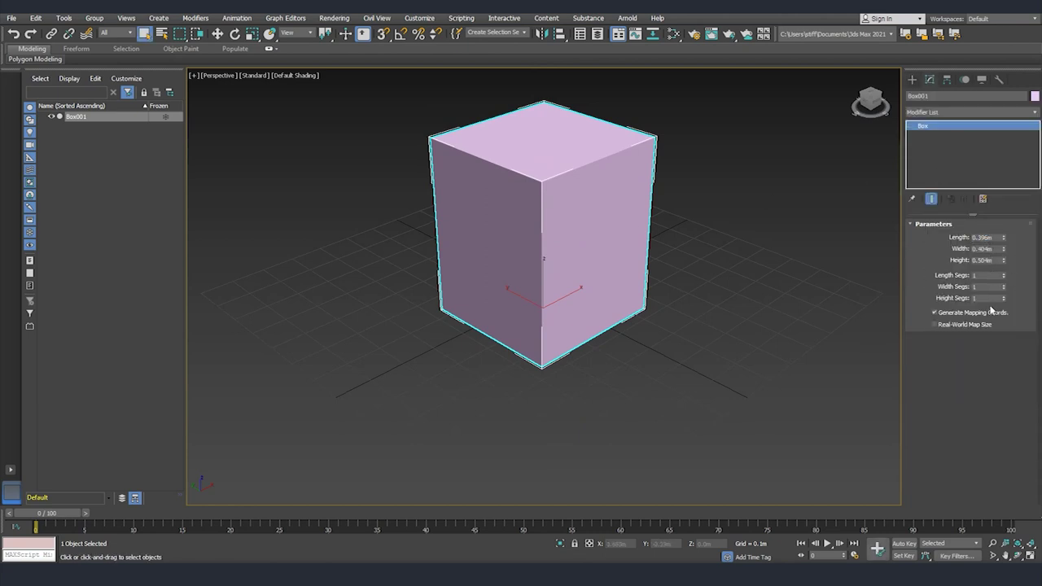
alt+middle_drag(656, 309, 642, 339)
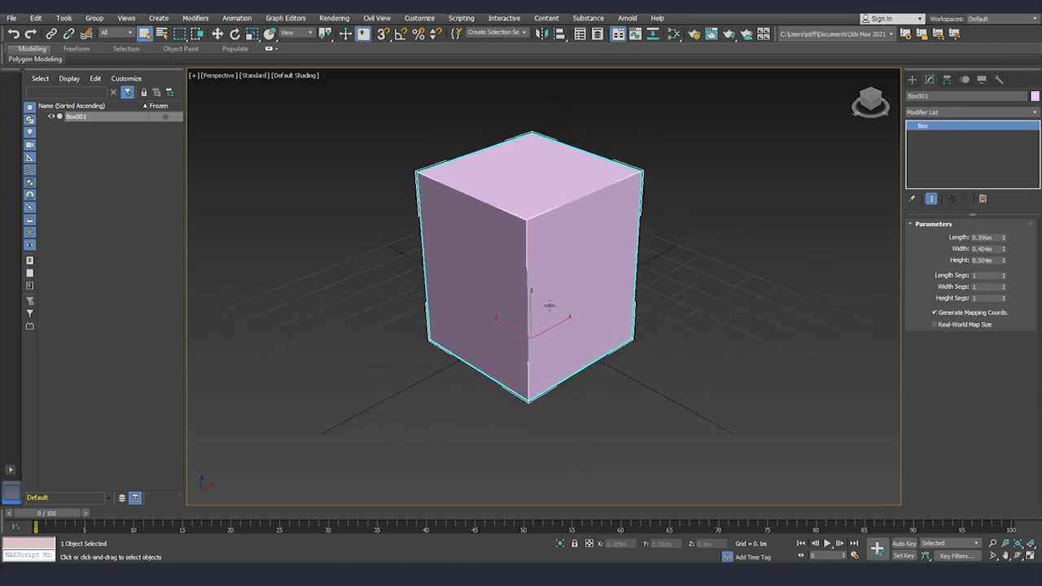
double_click(987, 237)
key(Tab)
key(Tab)
key(Return)
middle_drag(690, 257, 677, 262)
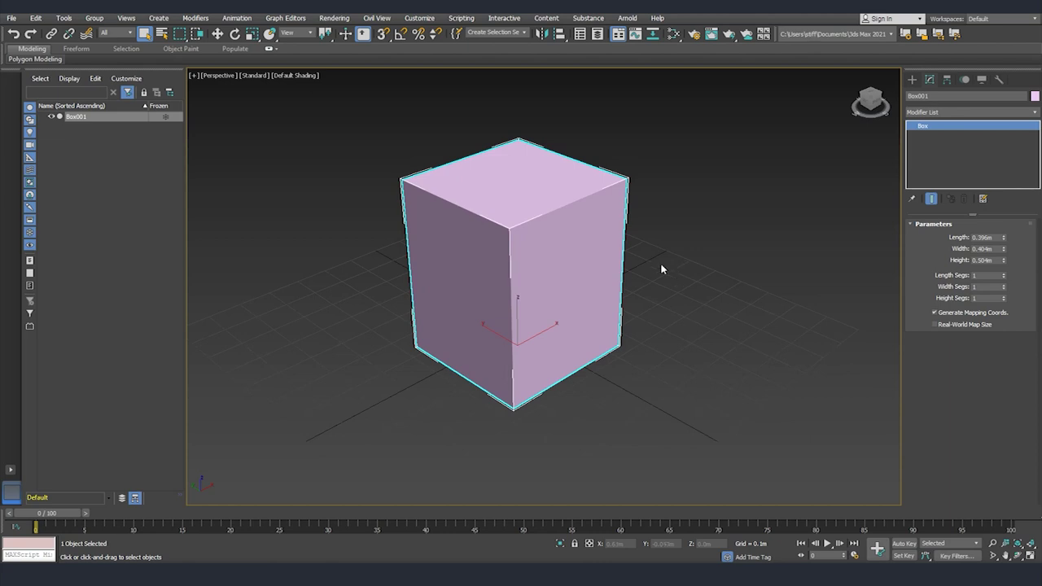
Display the box in wireframe and set its length, width and height segments to 2
key(F3)
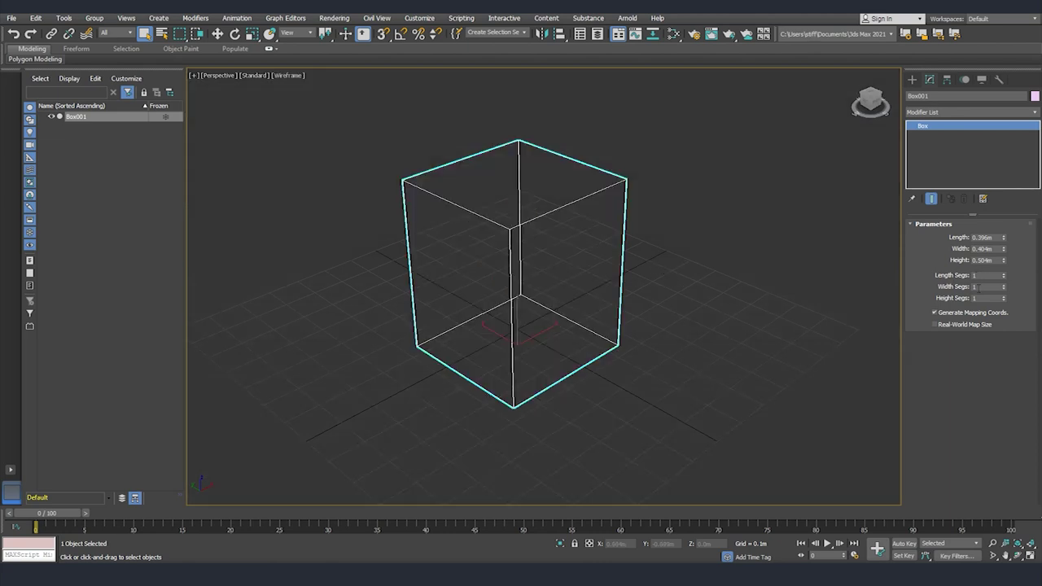
click(1004, 275)
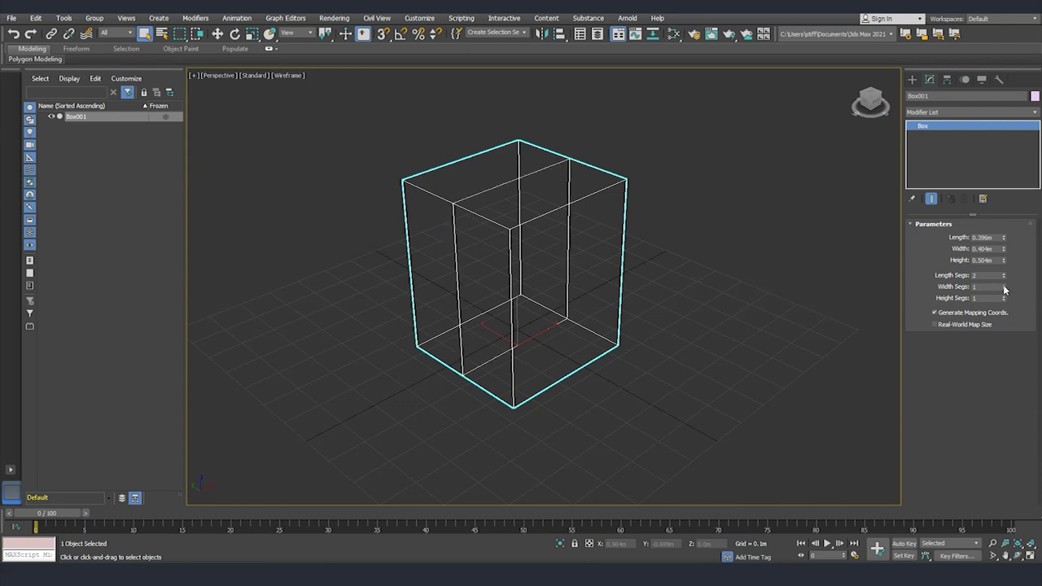
click(1003, 285)
click(1004, 297)
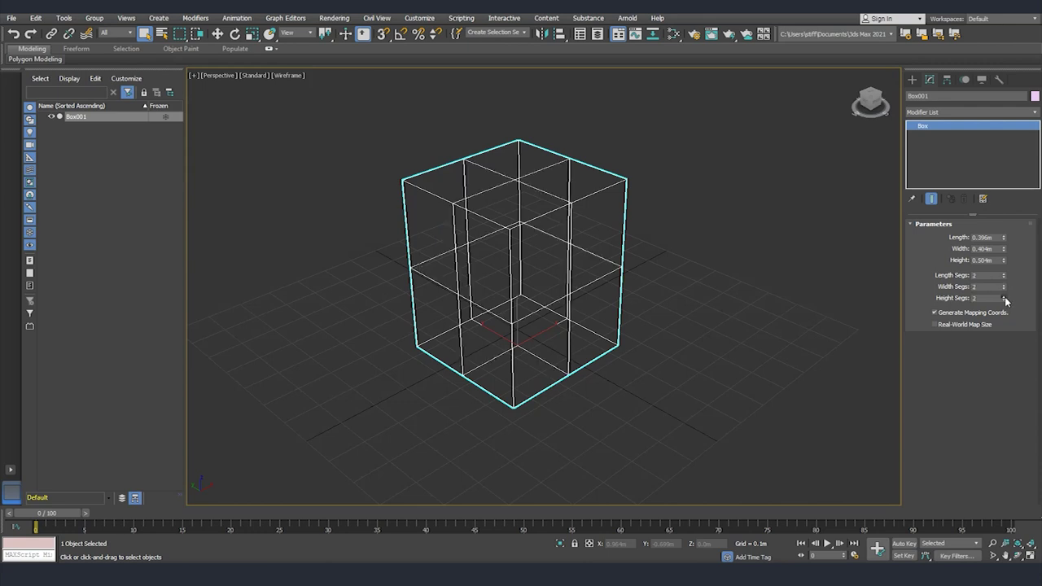
middle_drag(656, 269, 668, 265)
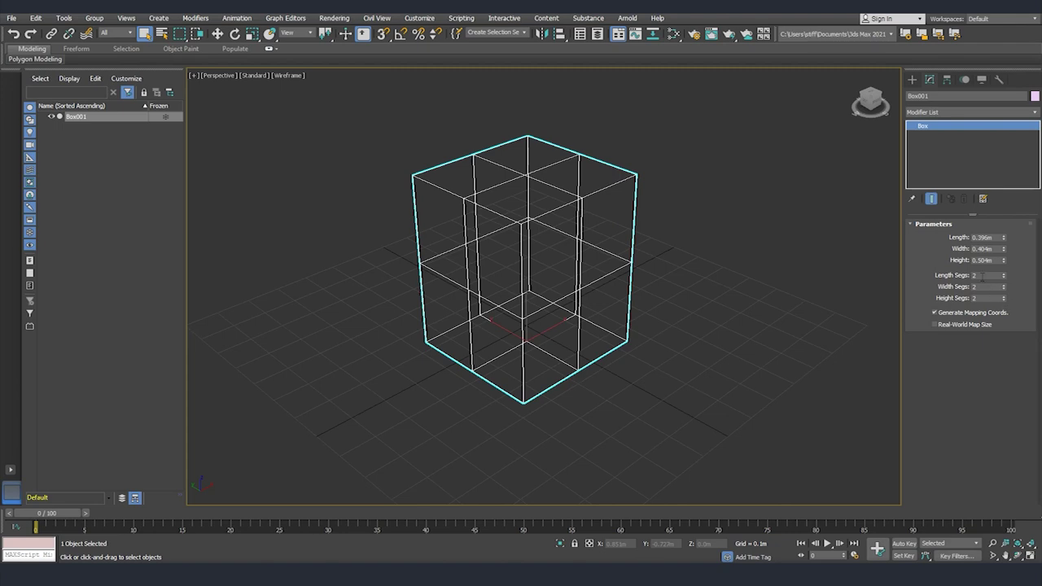
Inspect the box's segment divisions from several angles and switch the viewport back to default shading
alt+middle_drag(619, 277, 610, 236)
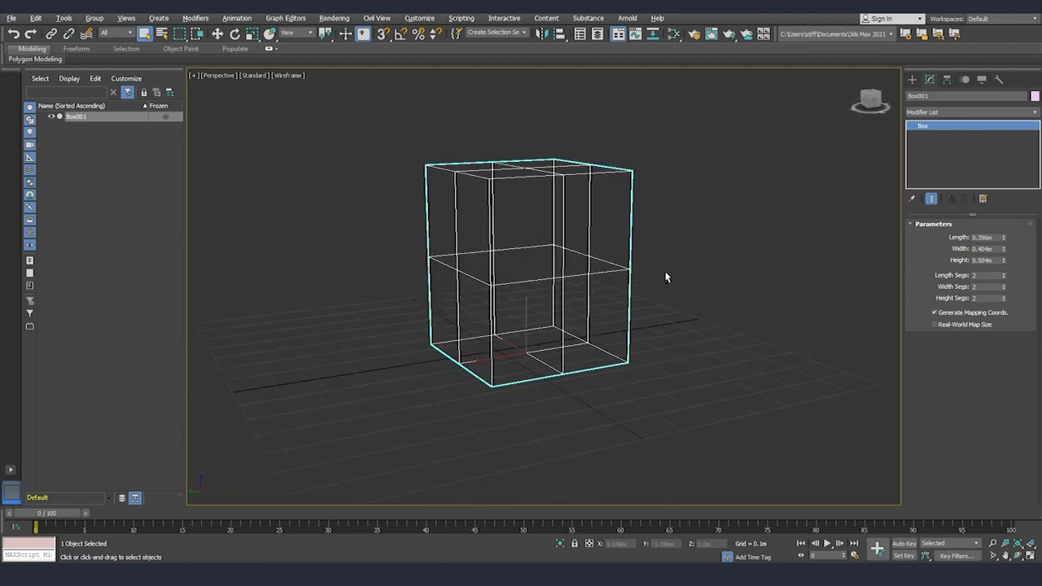
alt+middle_drag(668, 276, 585, 294)
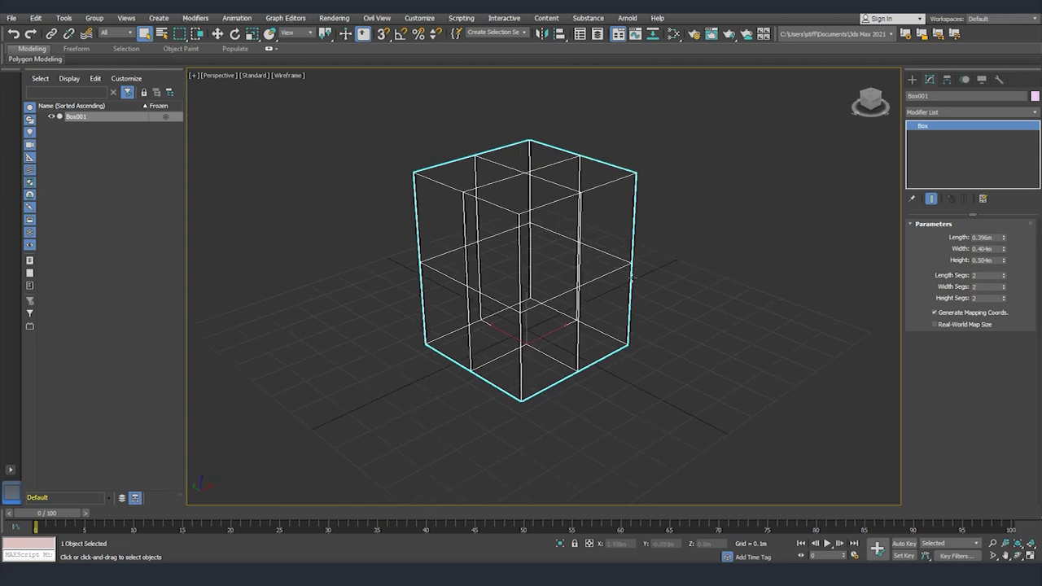
double_click(987, 275)
double_click(974, 287)
click(972, 298)
key(F3)
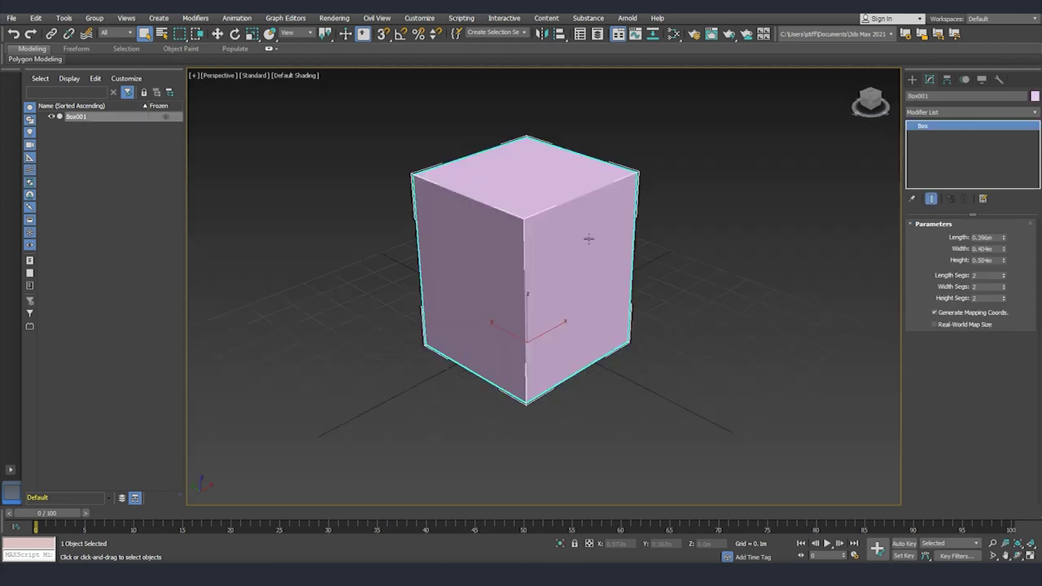
Delete the box and create a sphere with a radius of about 0.335 m at the grid's centre
key(Delete)
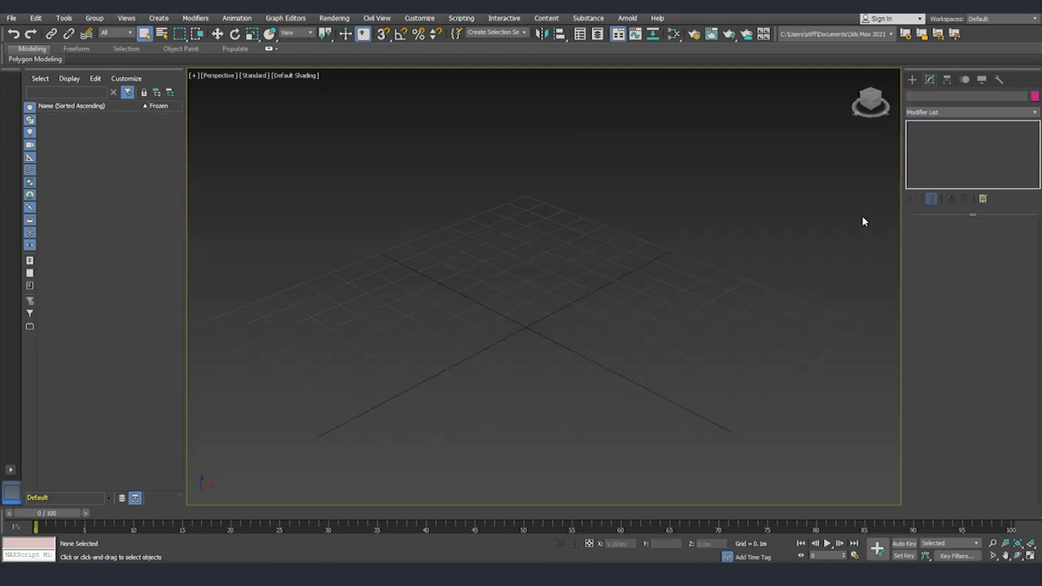
click(911, 79)
click(948, 159)
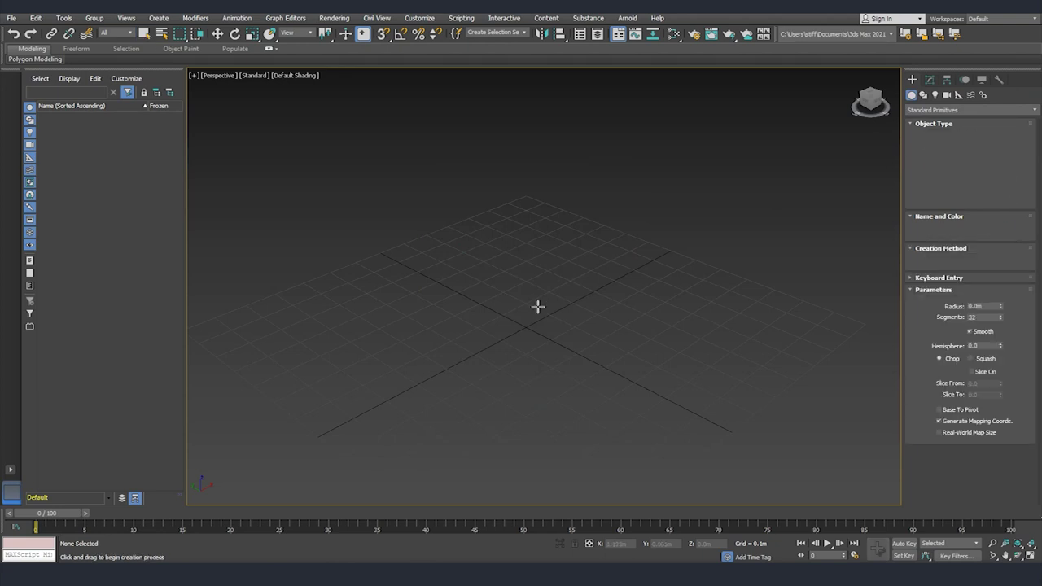
drag(527, 323, 543, 390)
right_click(721, 350)
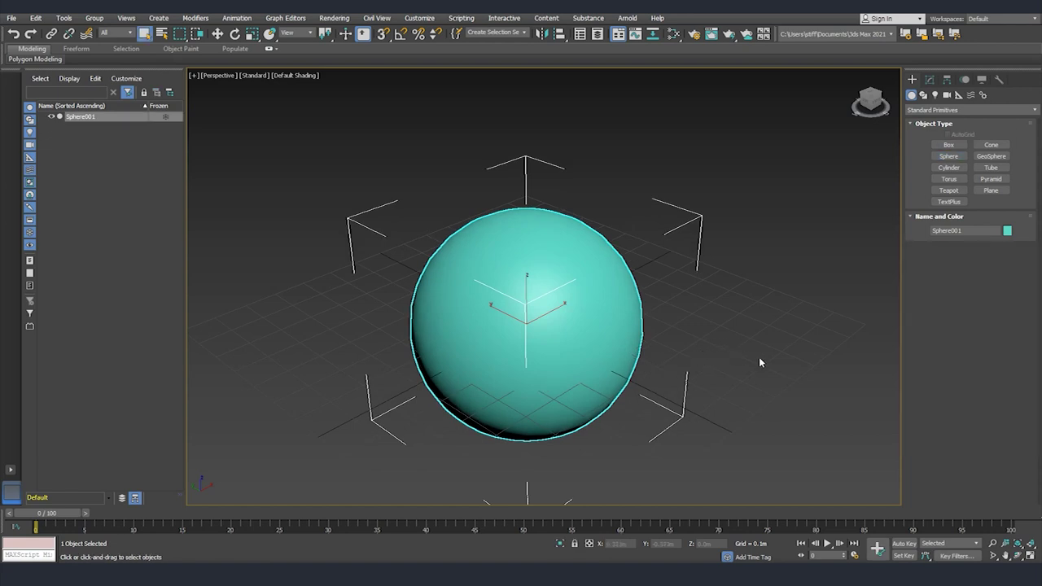
click(760, 358)
Set the sphere's segments to 16 with edged faces shown, then return to default shading
click(930, 79)
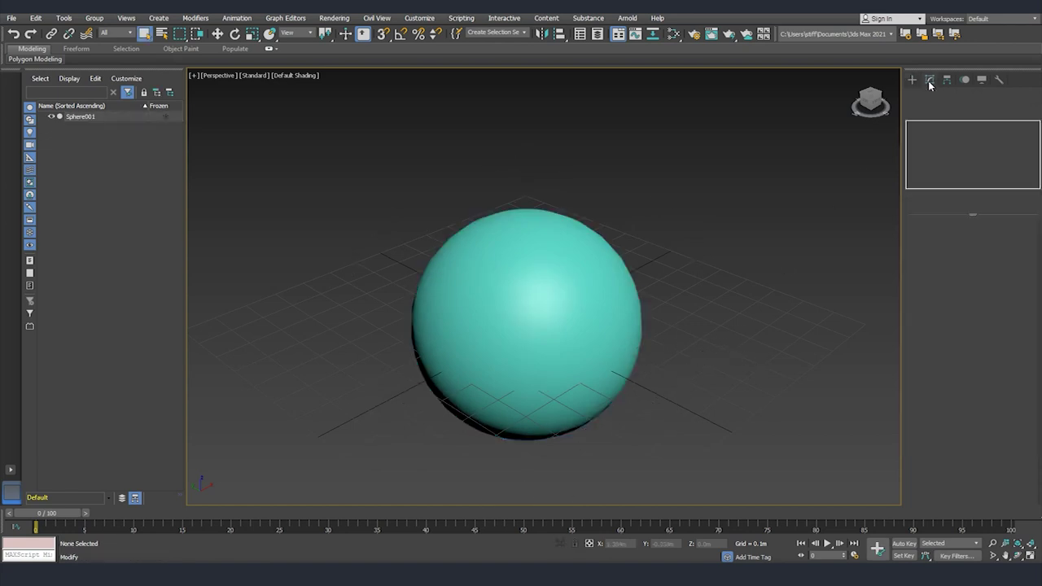
click(563, 305)
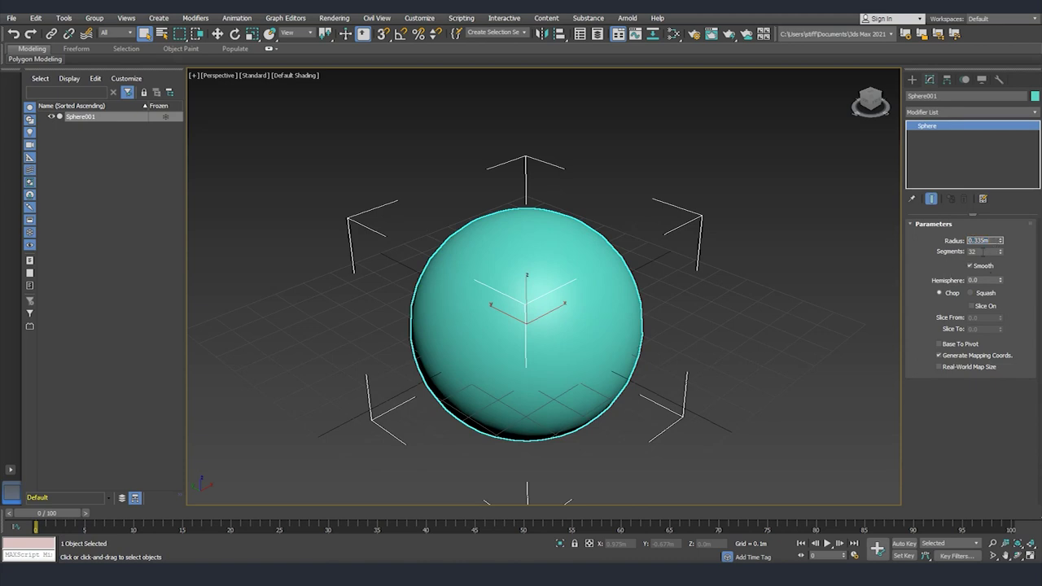
middle_drag(681, 306, 677, 287)
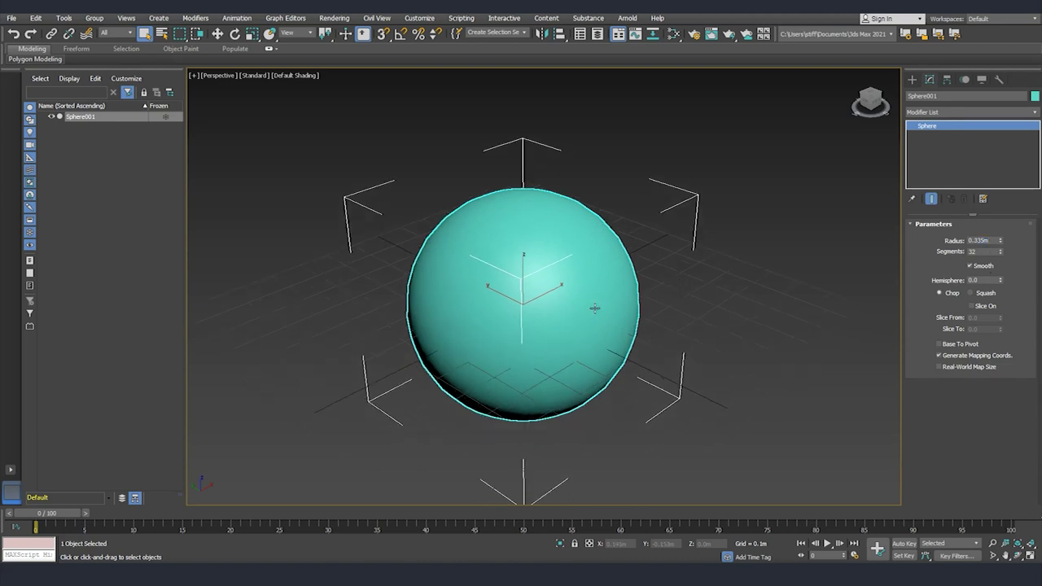
key(F4)
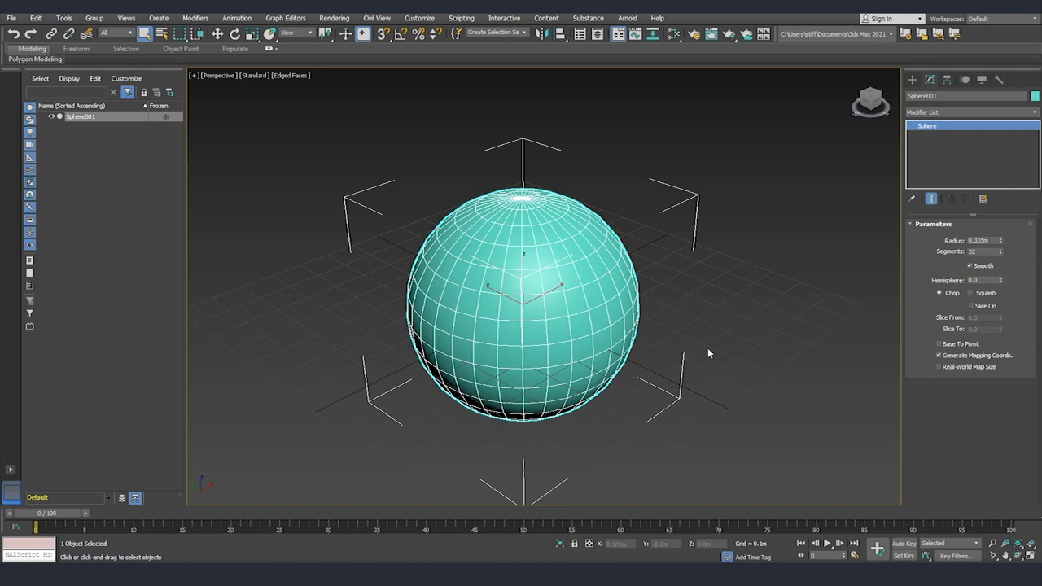
click(979, 251)
key(Return)
alt+middle_drag(666, 324, 672, 316)
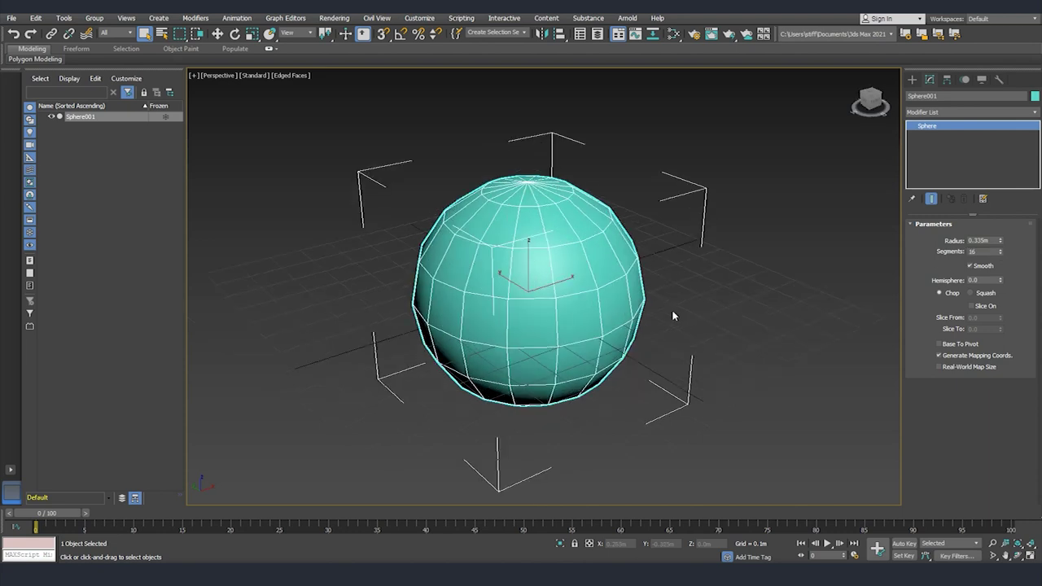
key(F4)
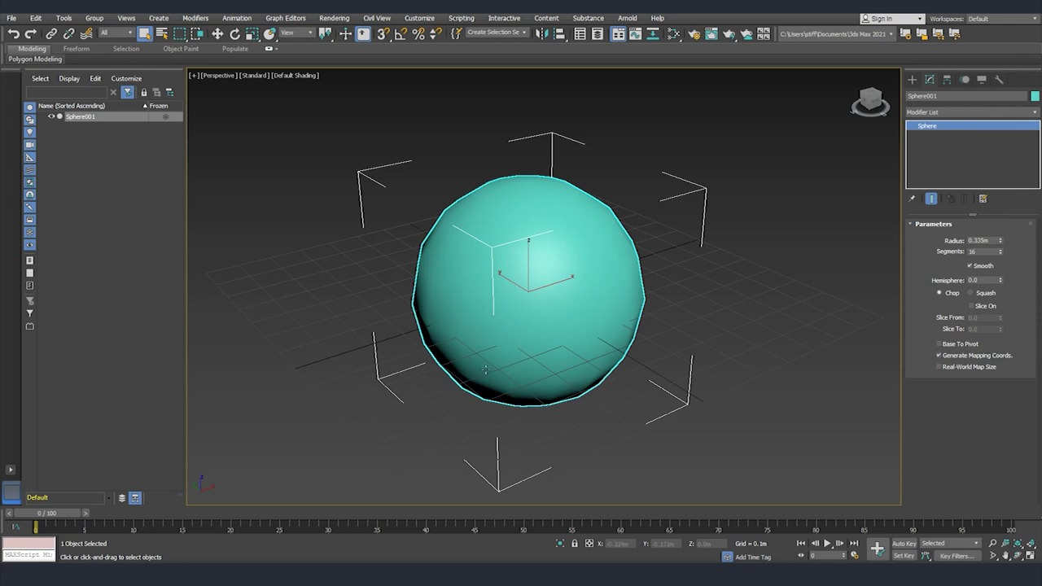
Toggle the sphere's Smooth option to compare faceted and smooth shading, leaving it enabled
click(970, 266)
click(970, 266)
click(970, 266)
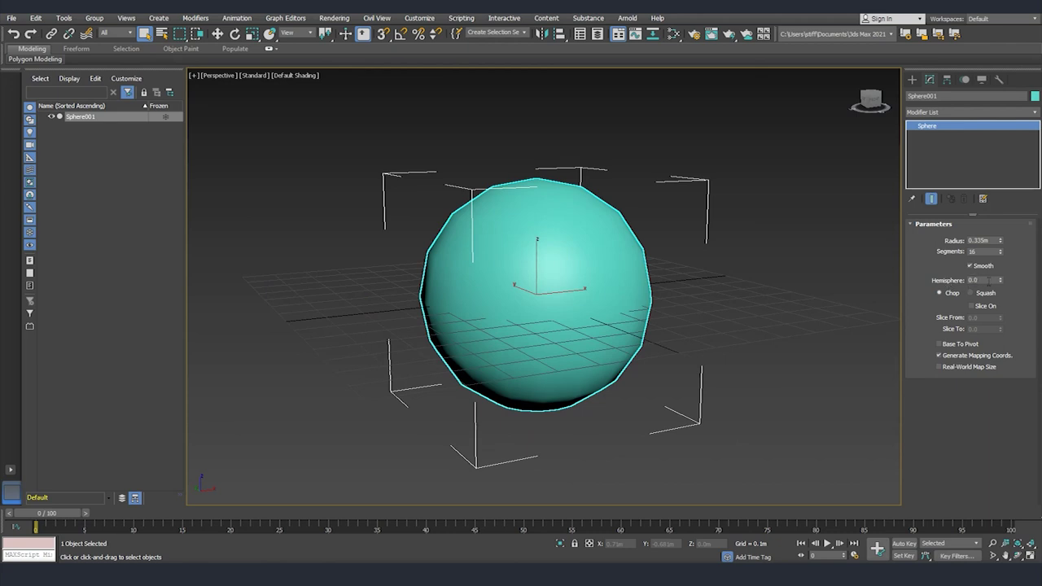
Try out the sphere's Hemisphere value and its Squash option, resetting the hemisphere to 0.0
click(984, 280)
mouse_move(1001, 281)
mouse_down()
mouse_move(993, 207)
mouse_move(1000, 286)
mouse_up()
right_click(1001, 282)
click(970, 292)
Enable slicing on the sphere and try out different Slice From and Slice To values
click(972, 306)
alt+middle_drag(720, 295, 723, 363)
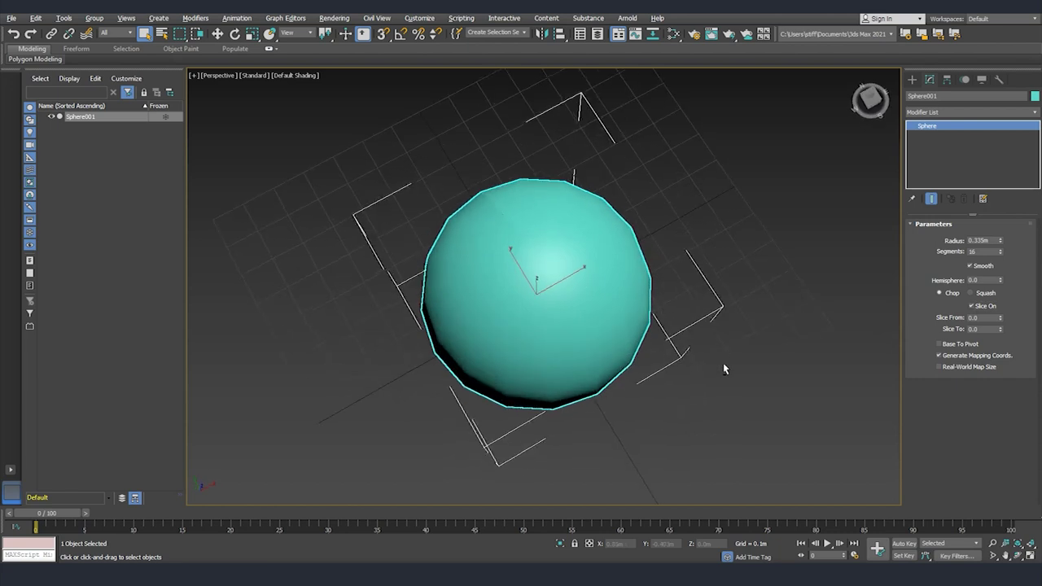
drag(999, 319, 998, 184)
right_click(1000, 320)
mouse_move(1001, 328)
mouse_down()
mouse_move(998, 209)
mouse_move(999, 309)
mouse_up()
right_click(1000, 329)
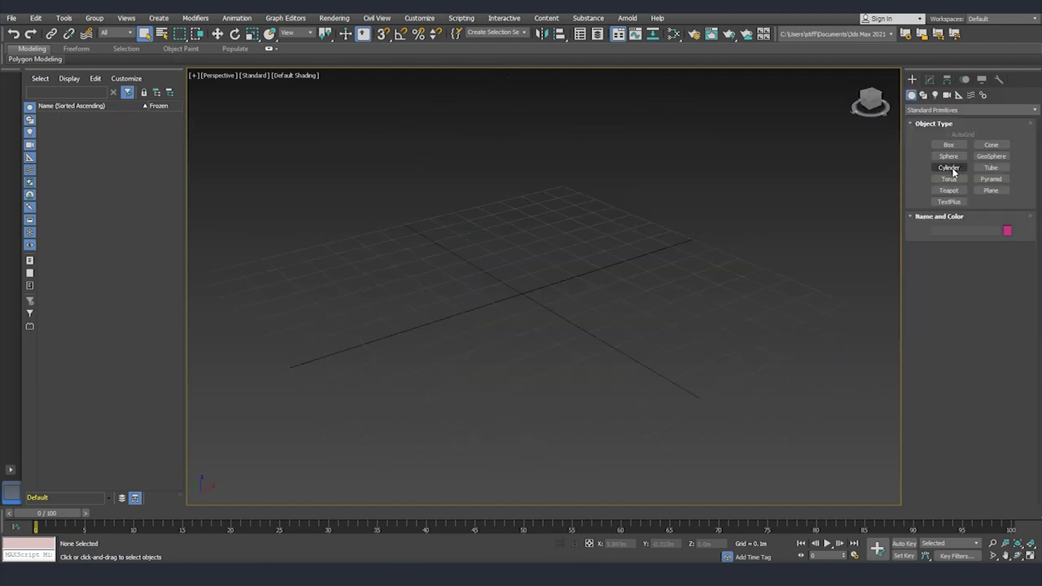
Create a cylinder with a radius of about 0.201 m and a height of about 0.553 m at the grid's centre
click(949, 168)
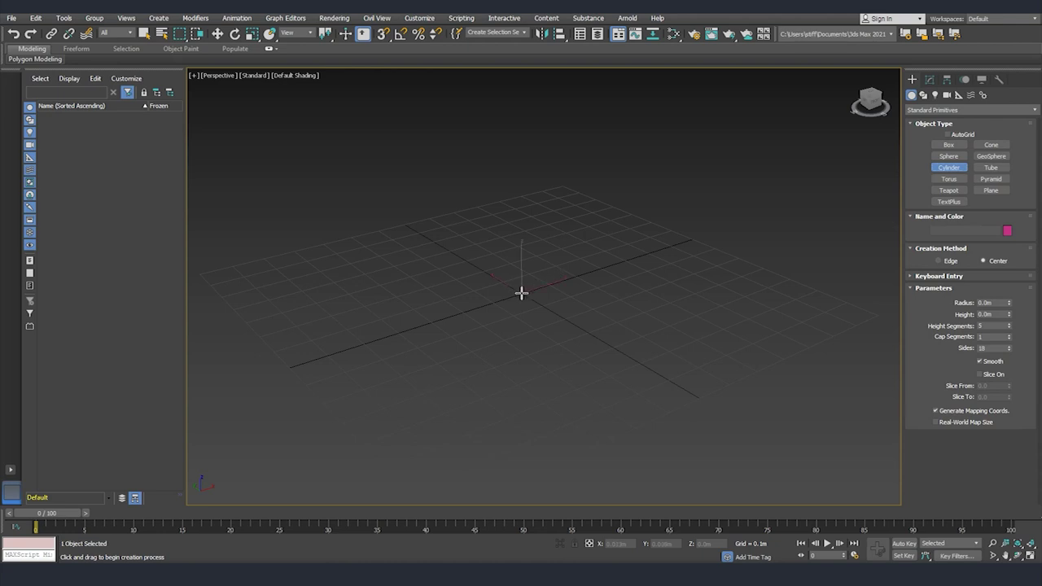
drag(522, 293, 526, 321)
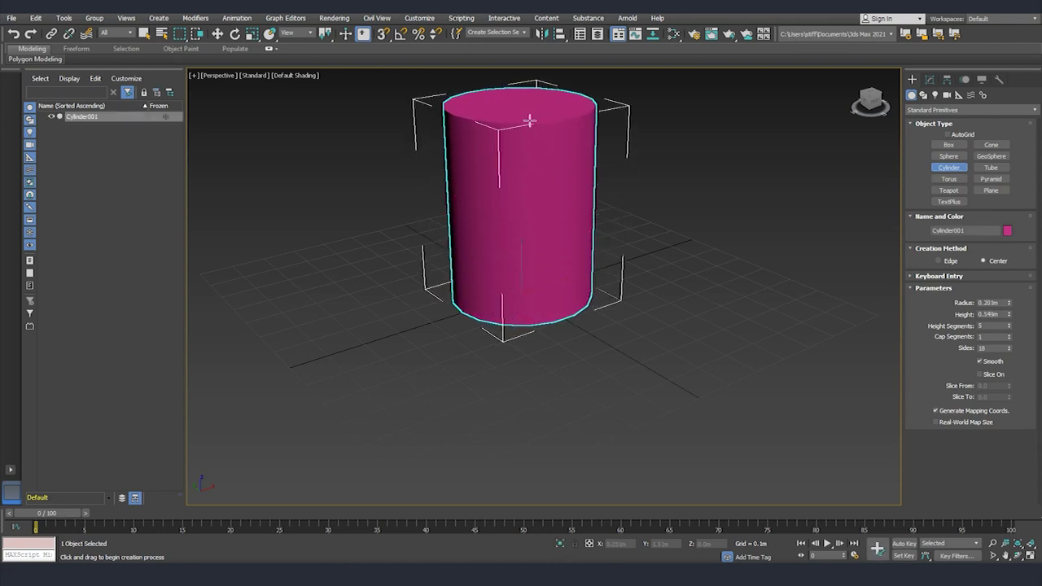
click(530, 124)
right_click(611, 198)
middle_drag(619, 241, 634, 314)
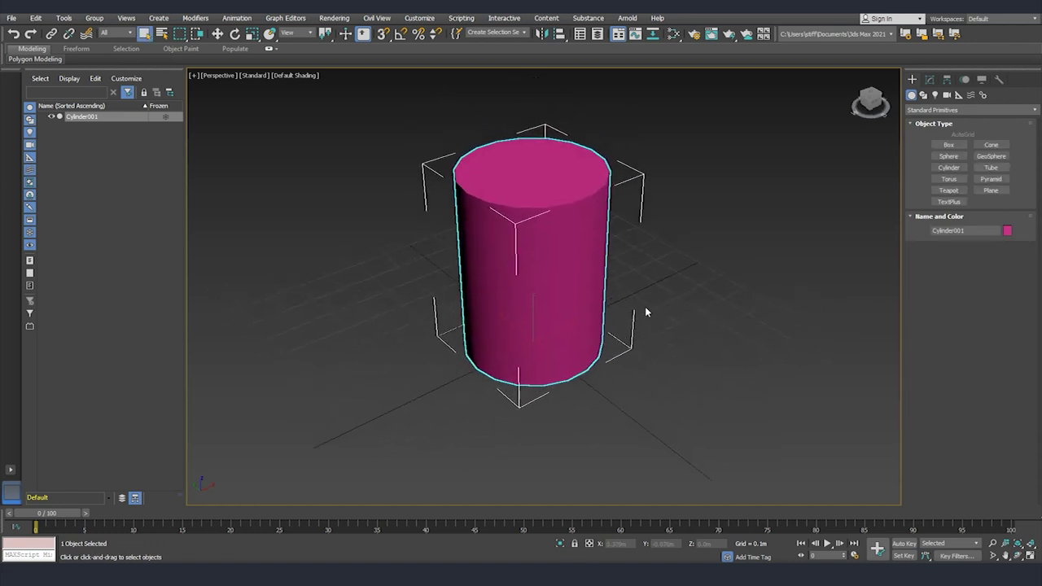
Examine the cylinder's radius and height parameters for modification
click(929, 80)
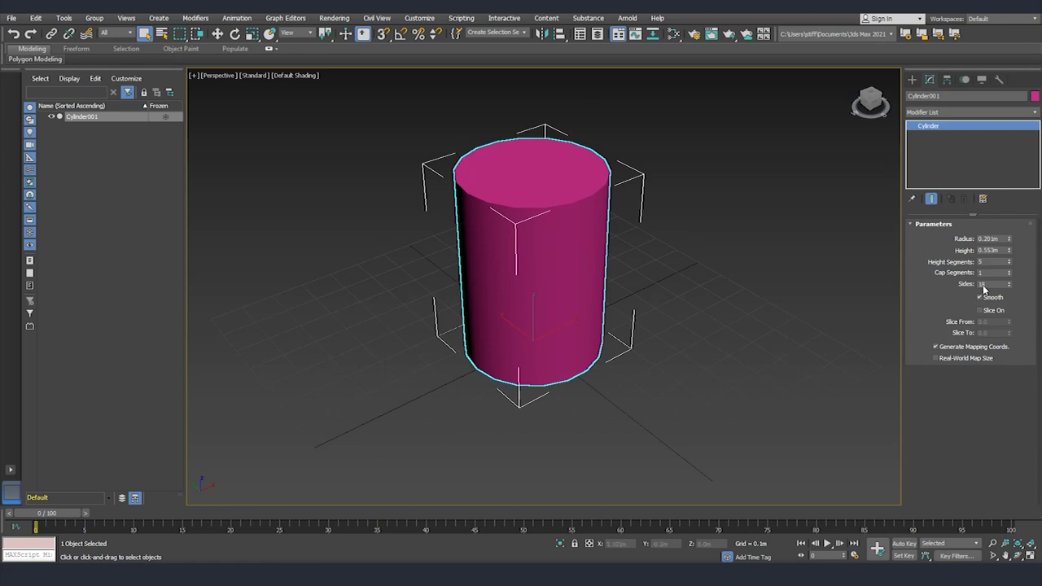
click(1002, 238)
click(934, 253)
drag(1004, 239, 954, 250)
key(Tab)
middle_drag(729, 263, 727, 267)
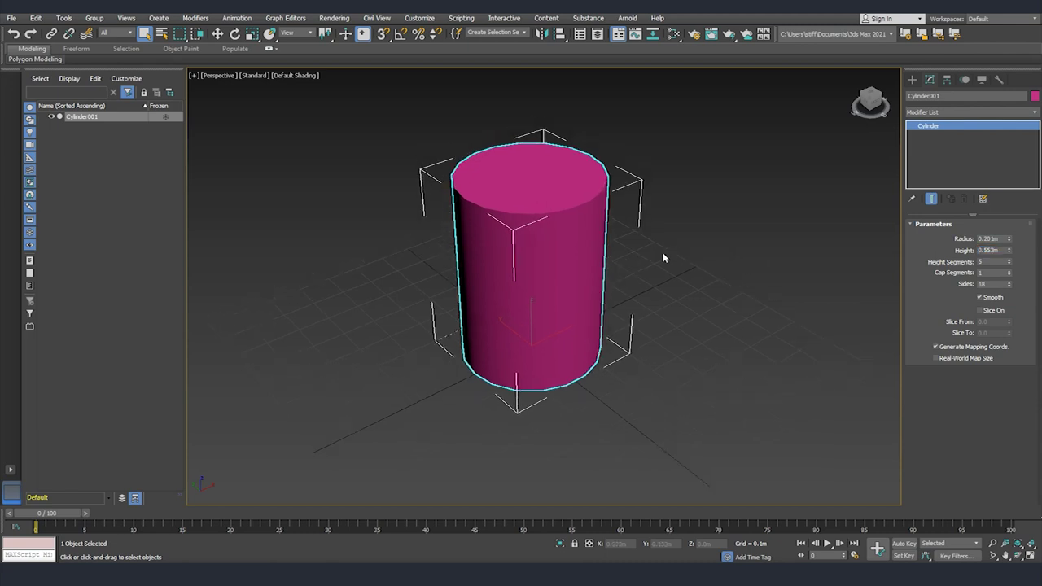
Show edged faces in the viewport and set the cylinder's height segments to 3
key(F4)
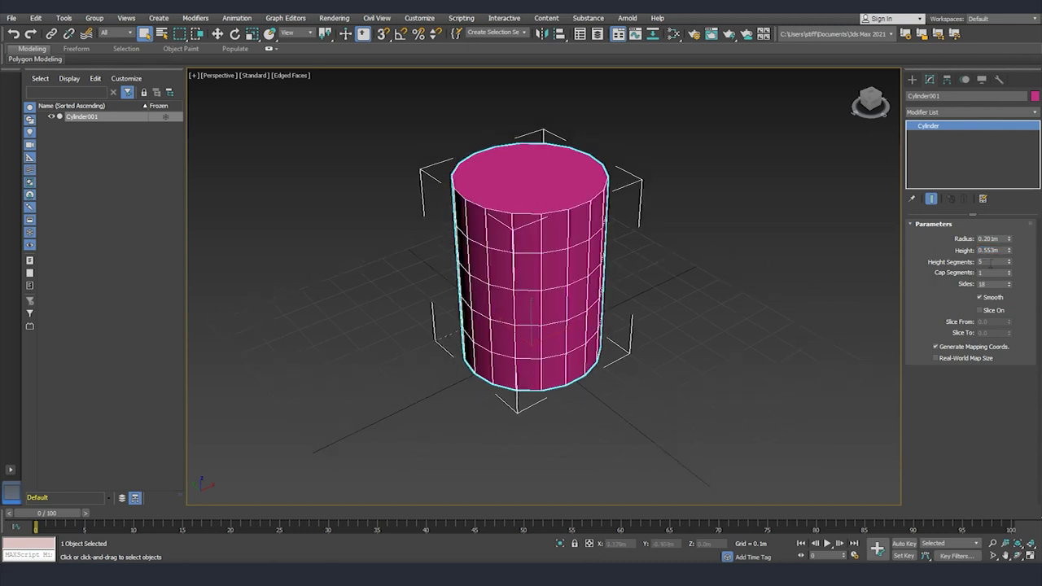
click(1009, 265)
click(1009, 265)
click(1009, 266)
click(1009, 265)
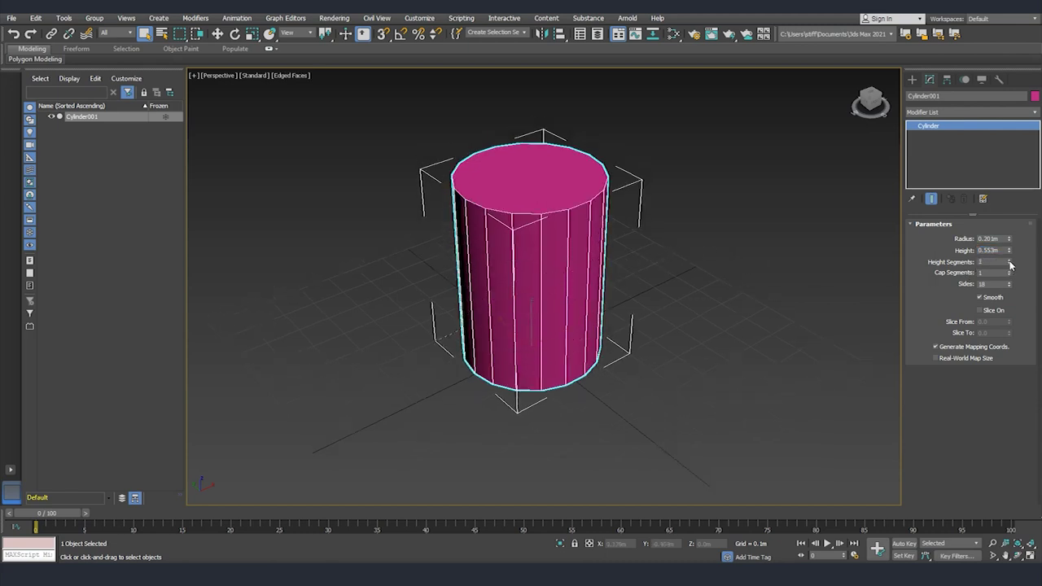
click(1009, 260)
click(1008, 260)
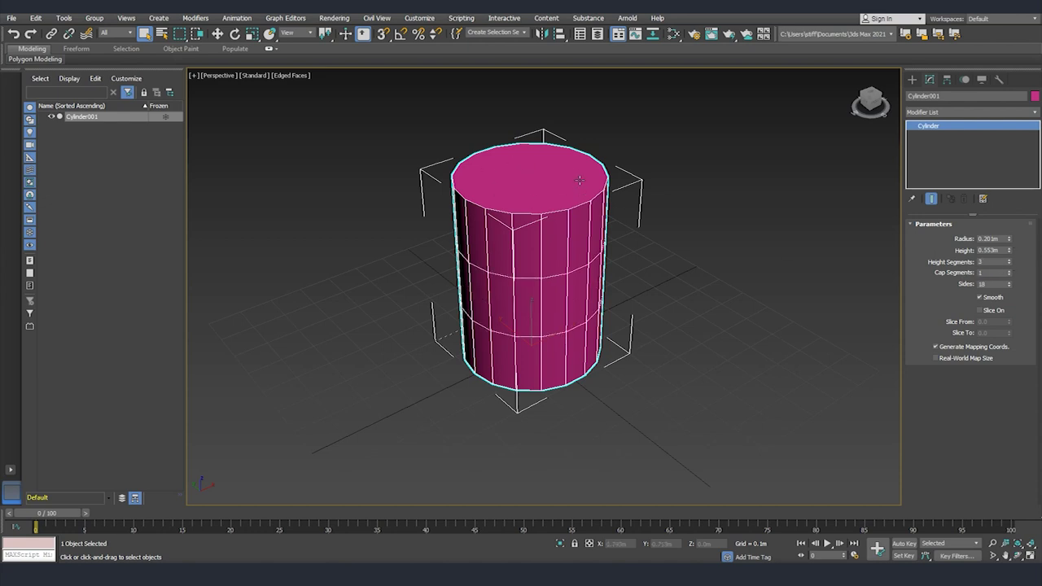
Try out extra cap segments on the cylinder and return to a single cap segment
click(1009, 270)
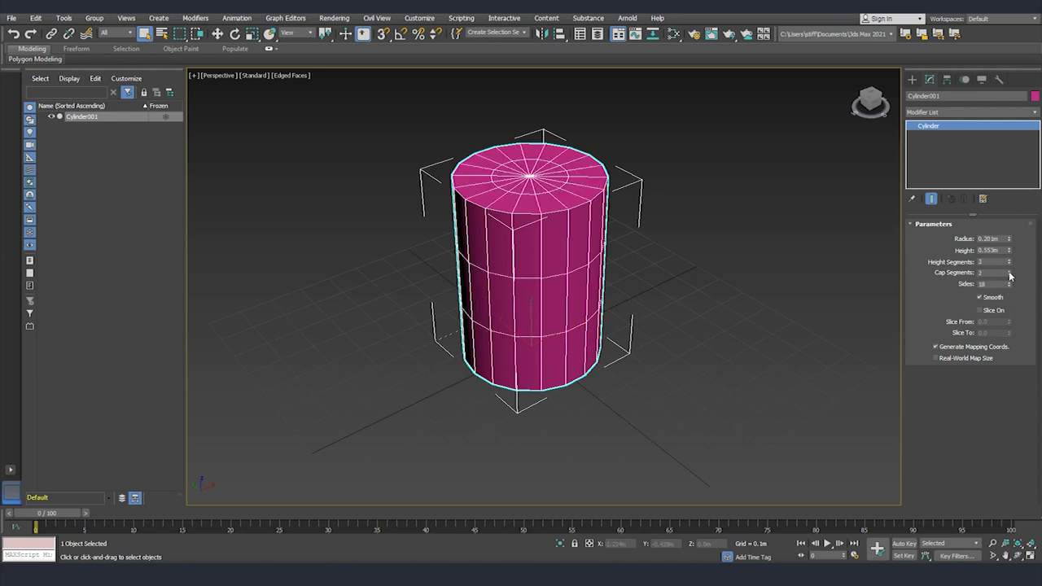
click(1009, 270)
click(1008, 276)
click(1008, 275)
Reduce the cylinder's number of sides to 12
click(1011, 286)
click(1010, 287)
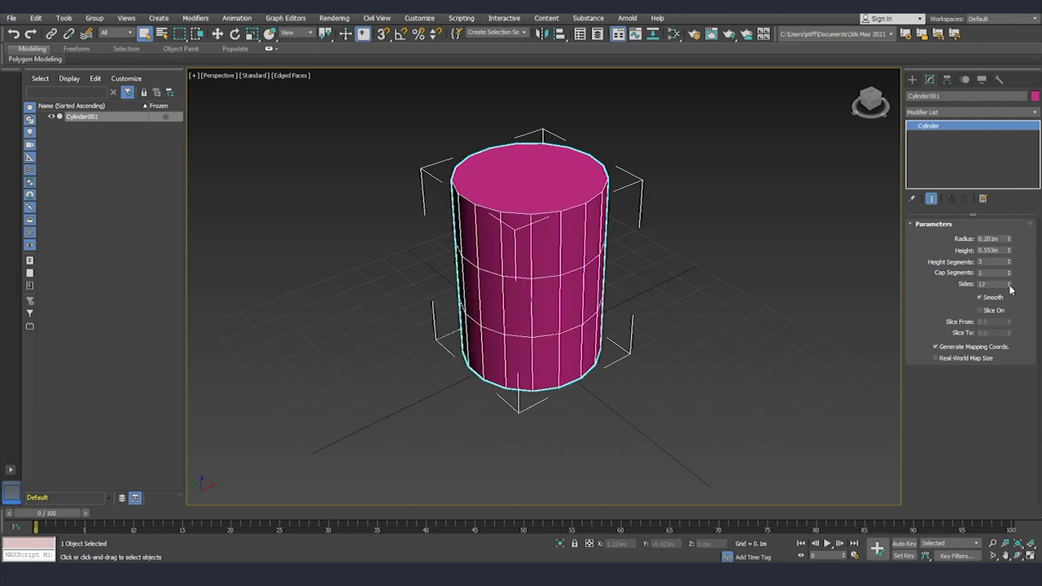
click(1011, 287)
click(1010, 286)
click(1010, 287)
click(1010, 287)
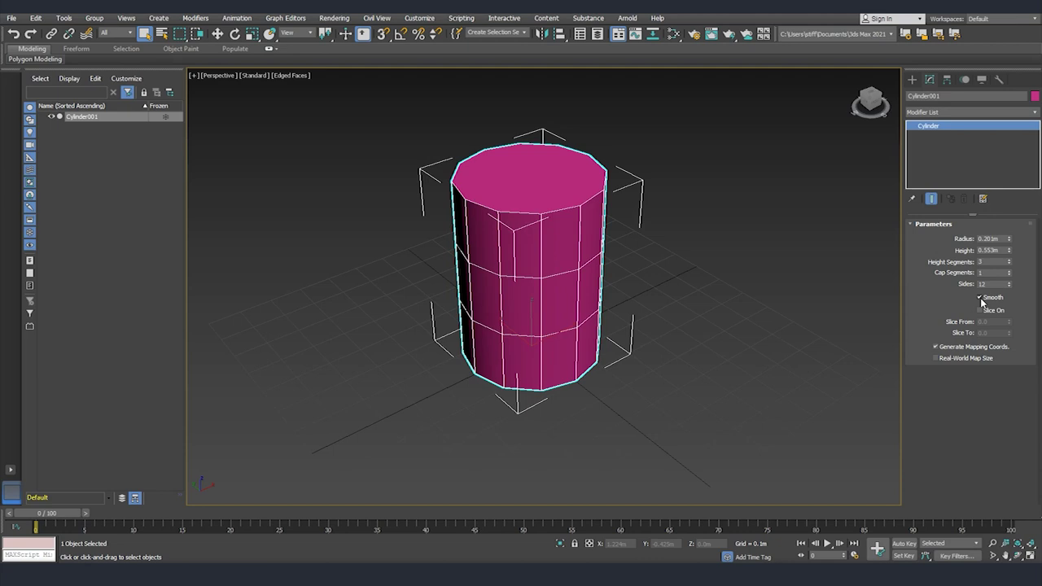
Enable slicing on the cylinder, try out different Slice From values and turn slicing off again
click(980, 310)
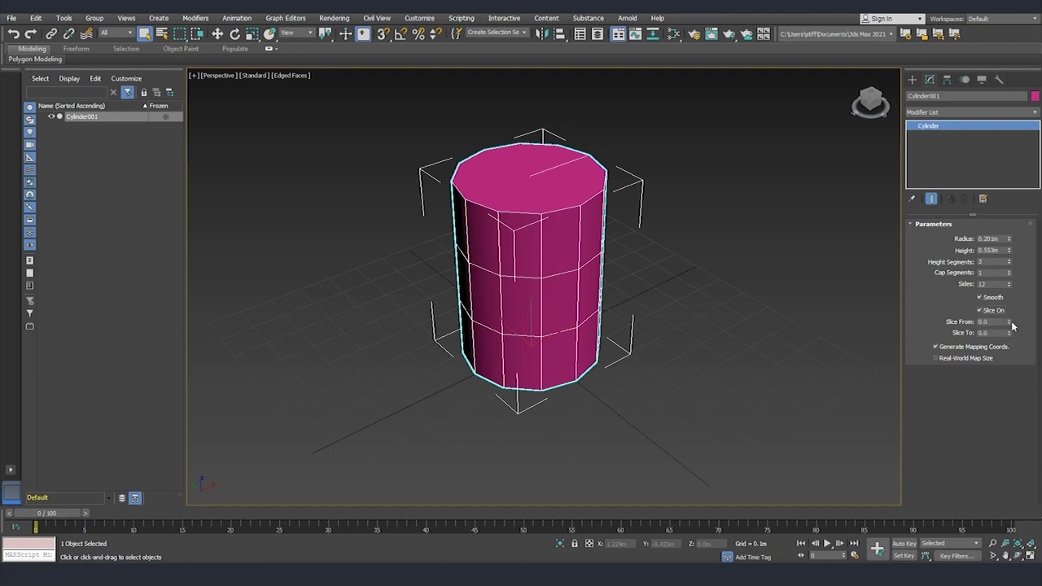
drag(1010, 323, 998, 277)
click(979, 310)
Delete the cylinder and create a plane about 0.48 m long and 0.60 m wide at the grid's centre
middle_drag(723, 236, 727, 222)
key(Delete)
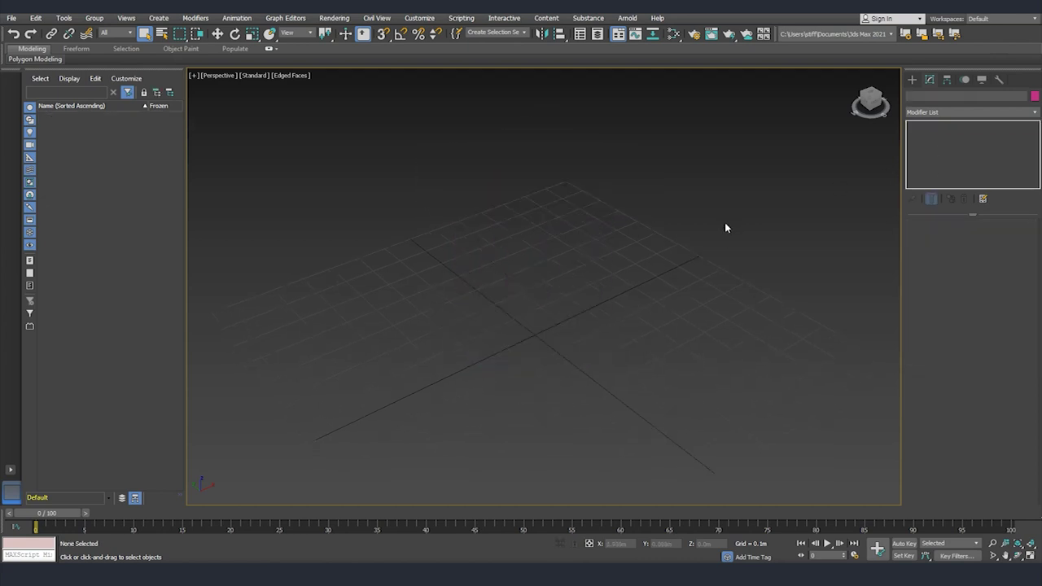
click(913, 80)
click(913, 80)
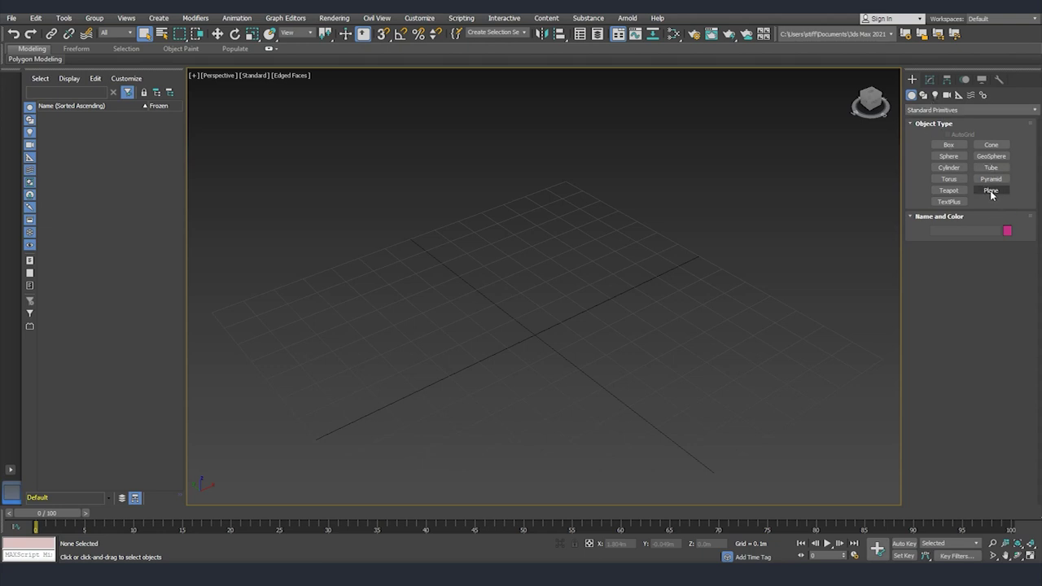
click(990, 190)
drag(560, 265, 499, 424)
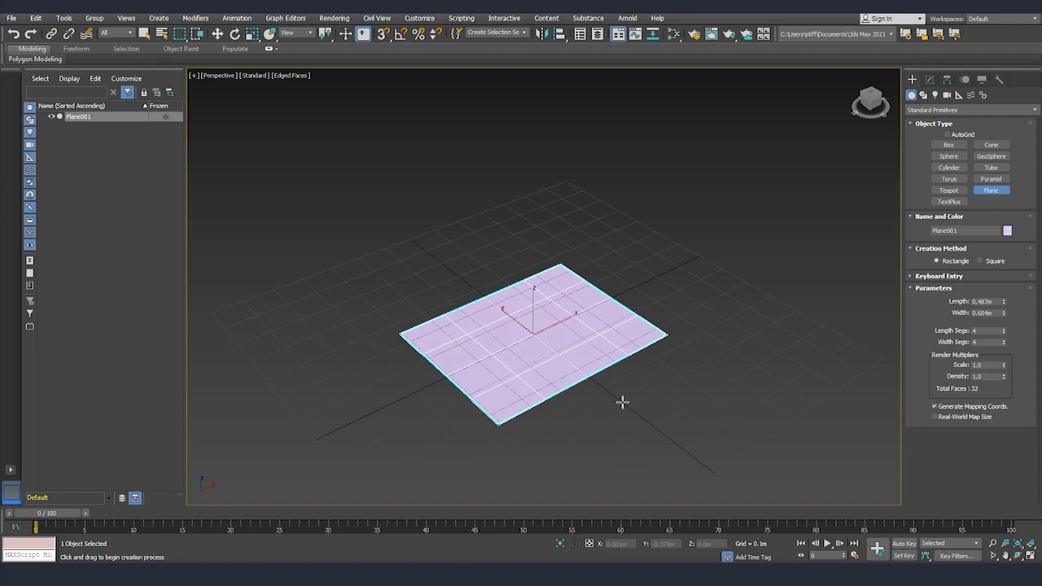
Examine the plane's length, width and segment parameters for modification
click(929, 80)
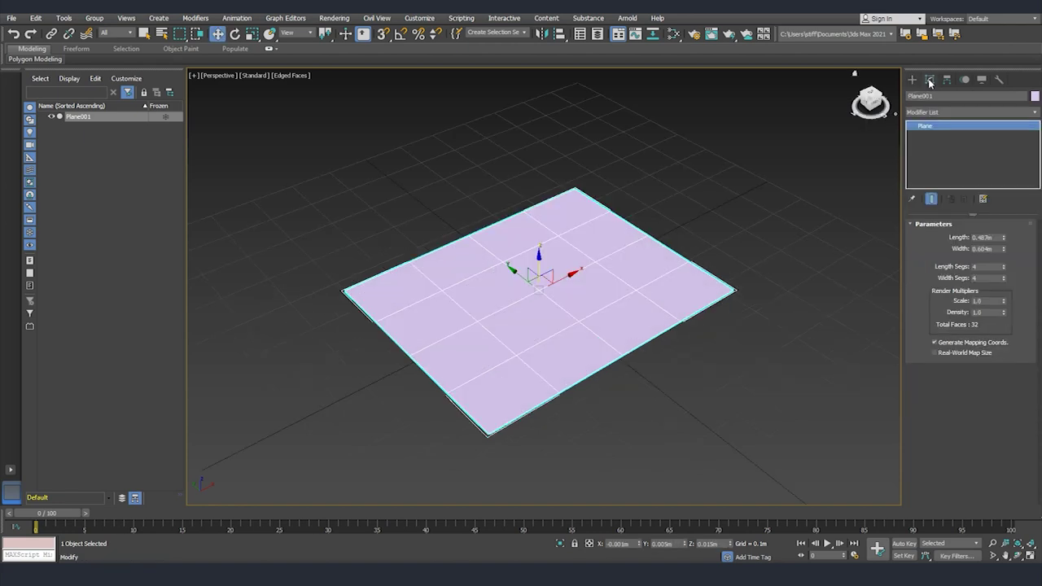
double_click(985, 237)
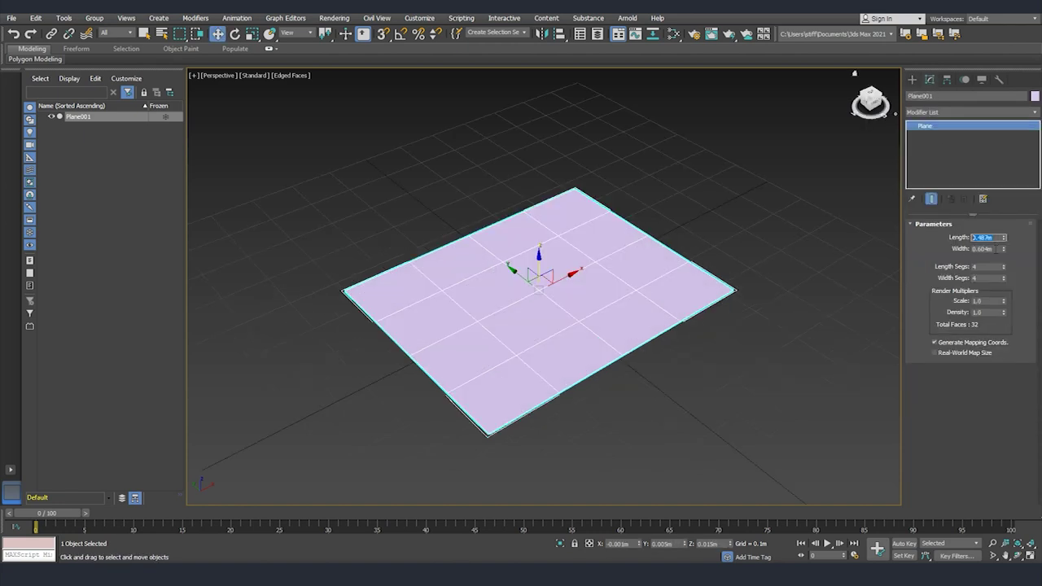
key(Tab)
key(Tab)
Convert the plane to an Editable Poly and enable vertex editing
alt+middle_drag(579, 327, 604, 309)
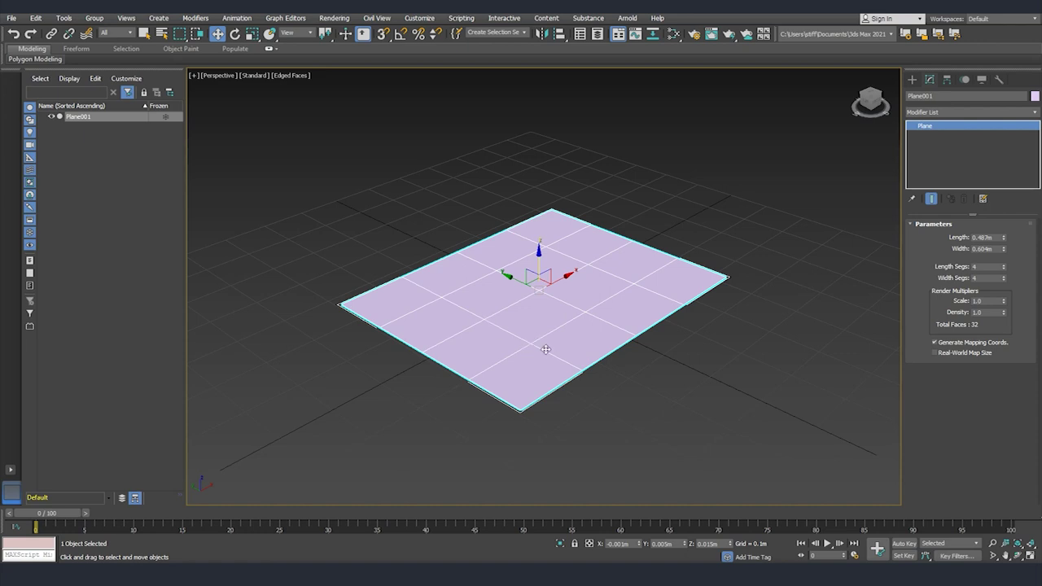
right_click(535, 296)
mouse_move(564, 407)
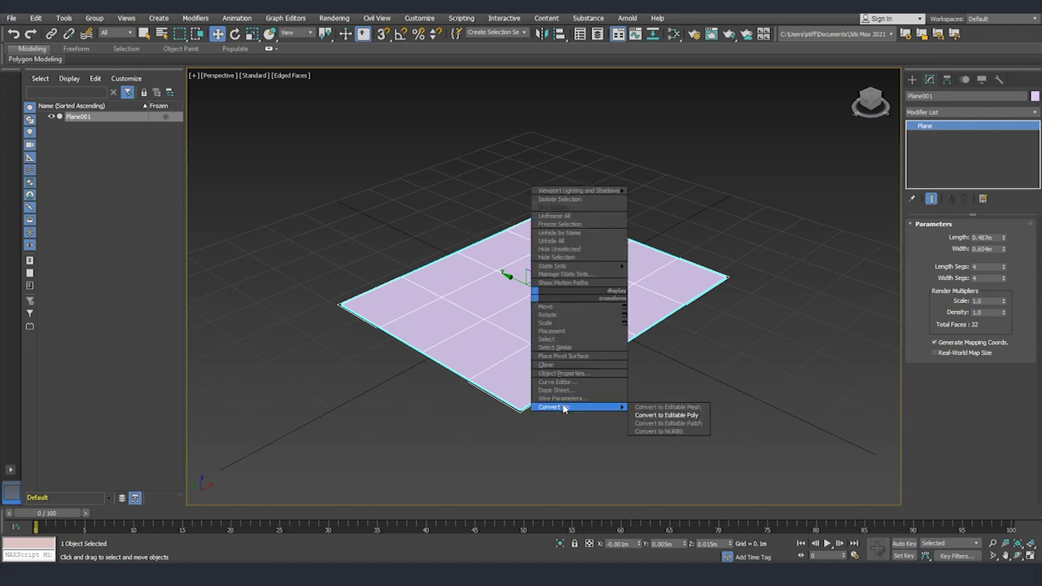
click(672, 414)
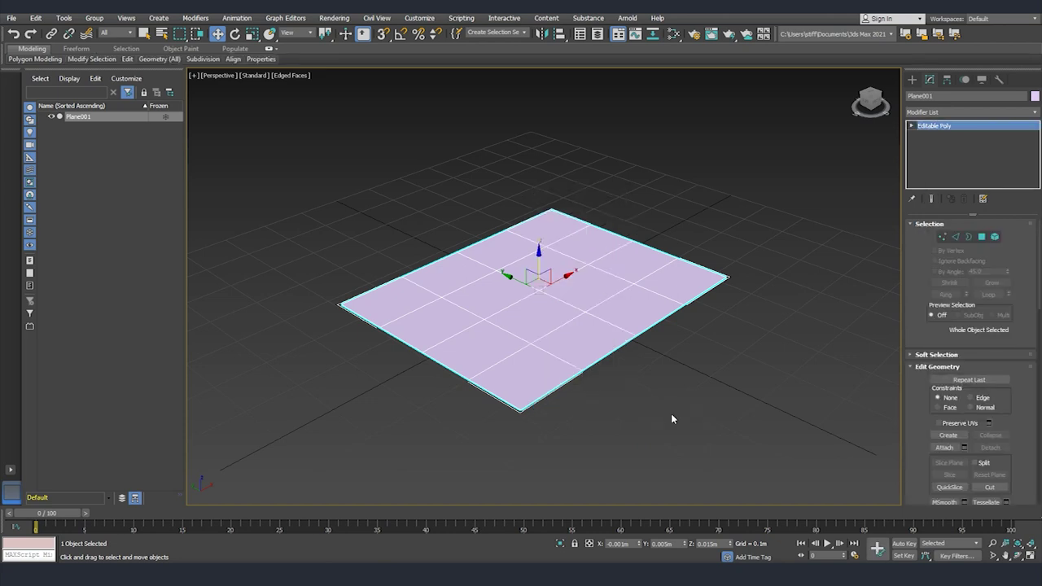
click(943, 237)
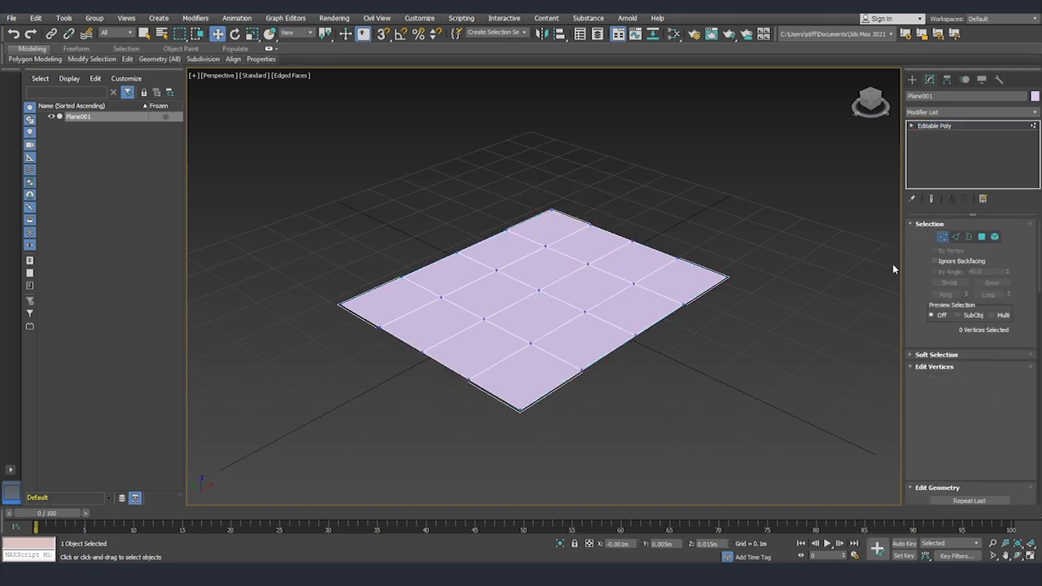
Select the vertex at one far corner of the plane and raise it along Z
alt+middle_drag(572, 210, 487, 246)
drag(488, 246, 457, 267)
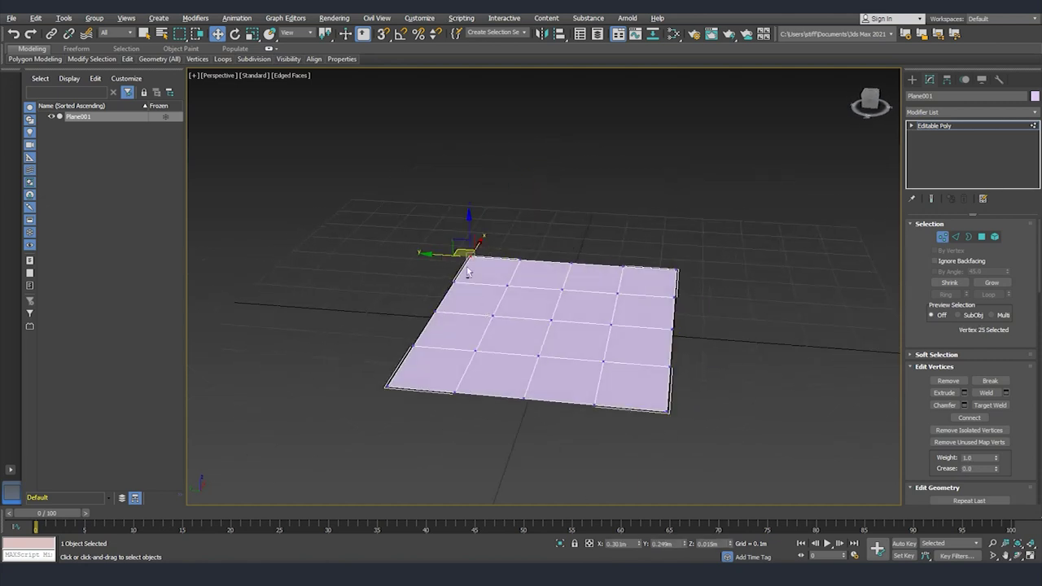
alt+middle_drag(466, 275, 469, 230)
drag(470, 228, 475, 178)
Raise the vertices adjacent to the lifted corner one by one to form a raised area
drag(511, 276, 484, 291)
alt+middle_drag(484, 289, 502, 259)
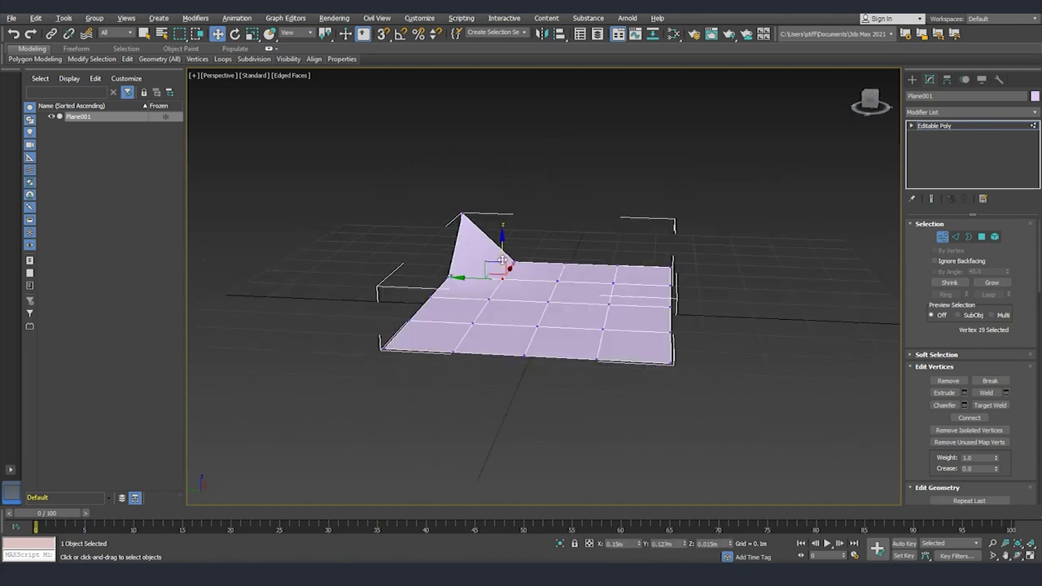
drag(502, 247, 503, 213)
drag(461, 271, 442, 287)
drag(448, 239, 451, 203)
alt+middle_drag(451, 205, 535, 275)
drag(535, 274, 530, 224)
Select the vertex rows along two outer edges of the mesh and raise each row along Z
middle_drag(441, 301, 497, 298)
drag(257, 264, 327, 377)
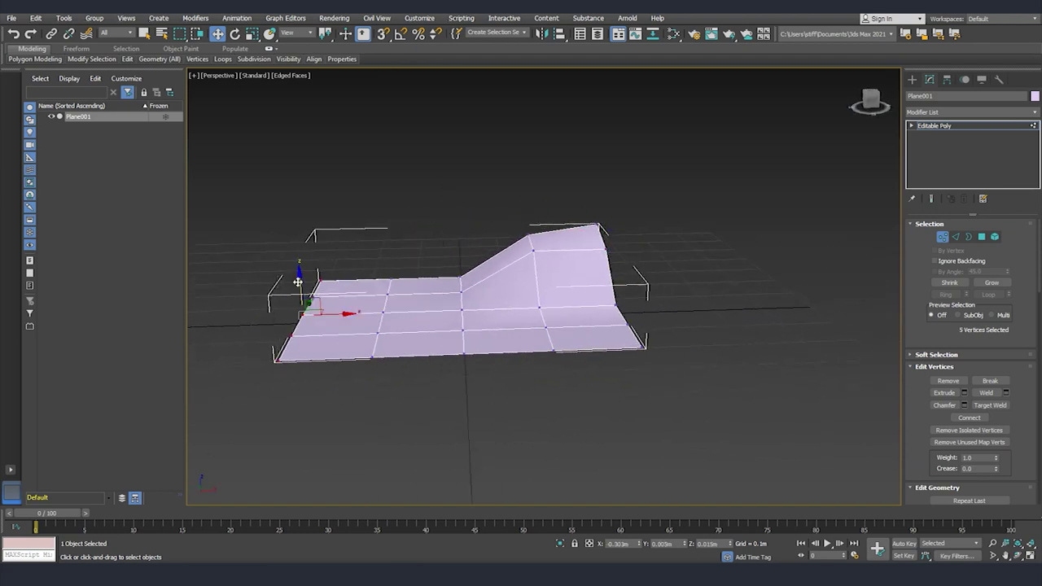
drag(299, 280, 300, 200)
alt+middle_drag(456, 204, 303, 197)
drag(289, 194, 366, 440)
drag(331, 285, 330, 193)
Lower the corner vertex that sticks up highest along Z to even out the raised border
drag(324, 131, 362, 154)
drag(346, 105, 345, 177)
alt+middle_drag(346, 177, 584, 342)
alt+middle_drag(559, 412, 523, 301)
Enable edge editing and select a single edge on the mesh's sloped side
key(2)
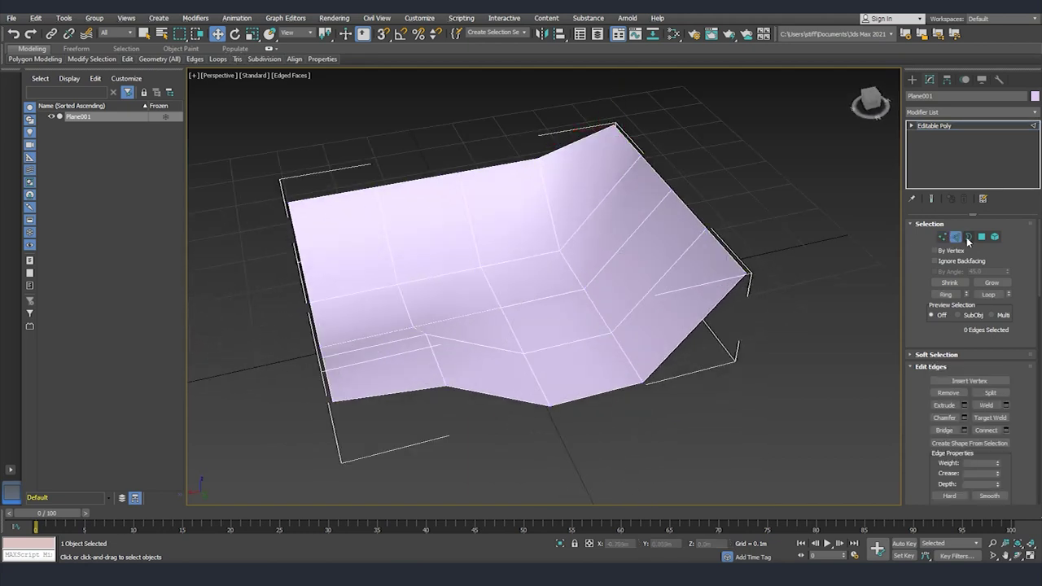
click(611, 271)
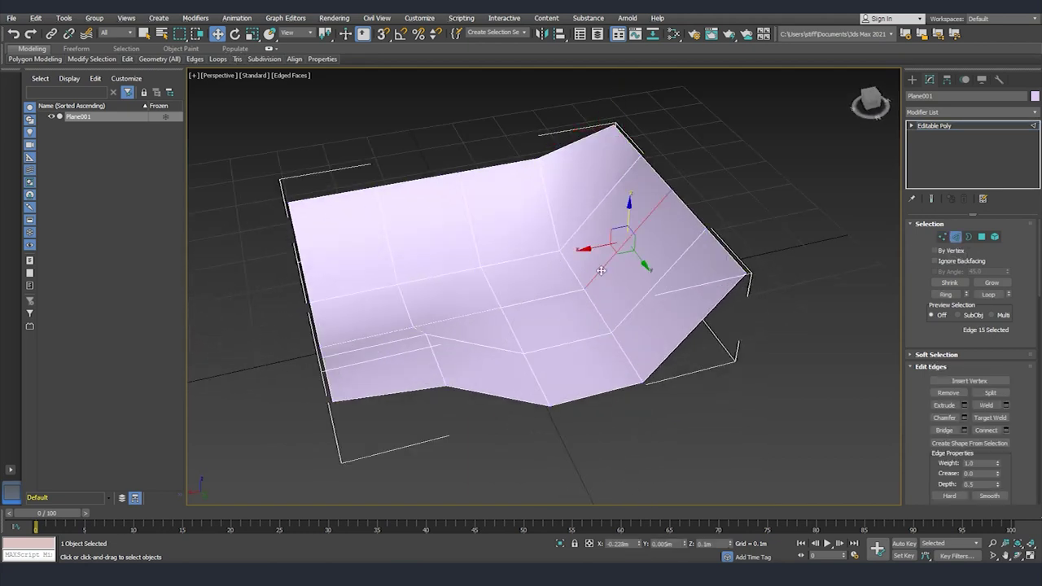
alt+middle_drag(611, 272, 592, 242)
mouse_move(537, 240)
mouse_down()
mouse_move(583, 241)
mouse_move(505, 239)
mouse_move(654, 246)
mouse_move(538, 258)
mouse_up()
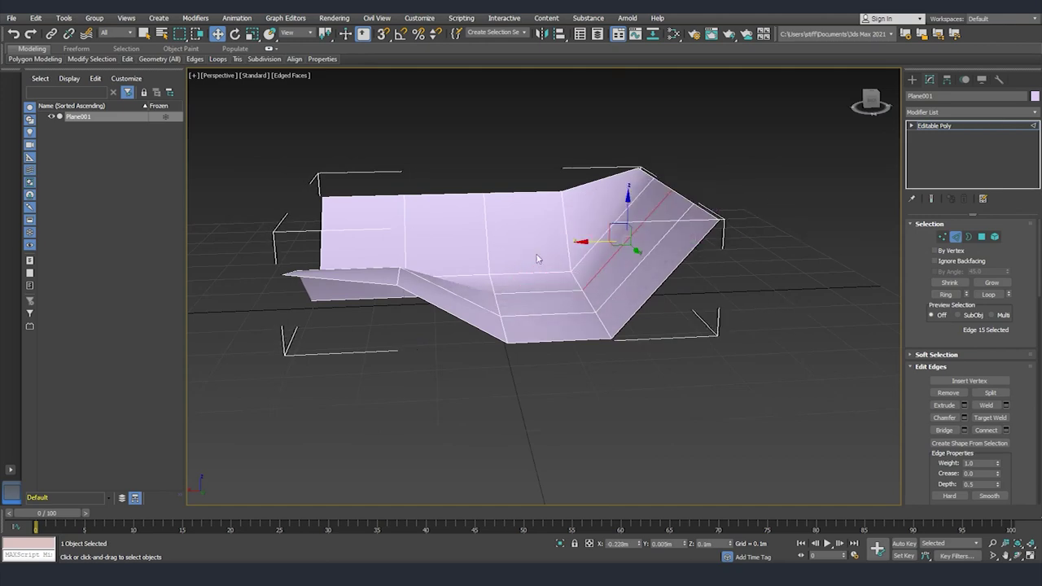
alt+middle_drag(537, 258, 503, 268)
Try raising a polygon on the mesh's floor in polygon editing, undo the move and leave polygon editing
click(982, 237)
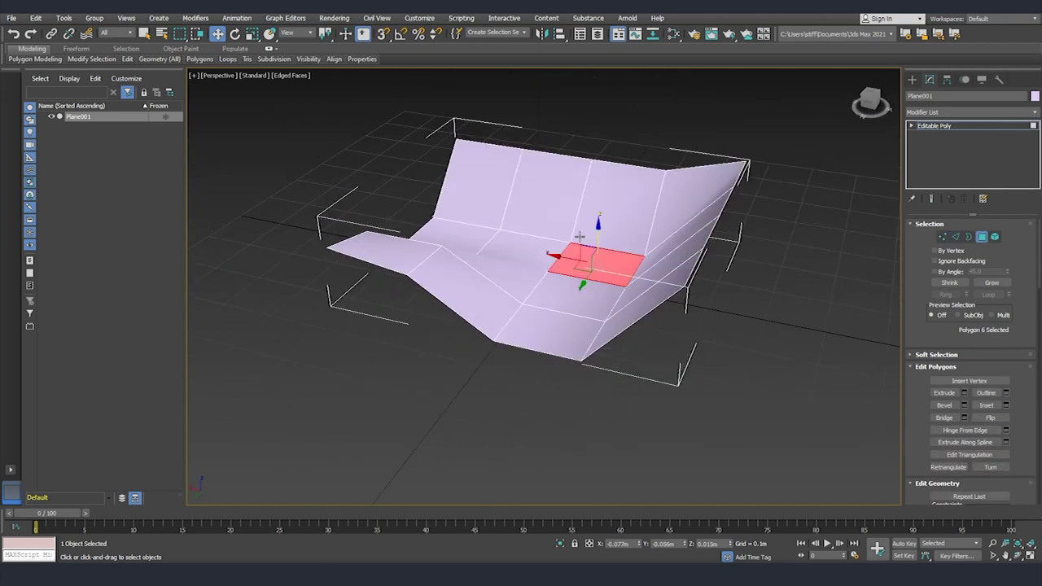
click(531, 251)
click(599, 260)
drag(600, 231, 603, 183)
key(ctrl+z)
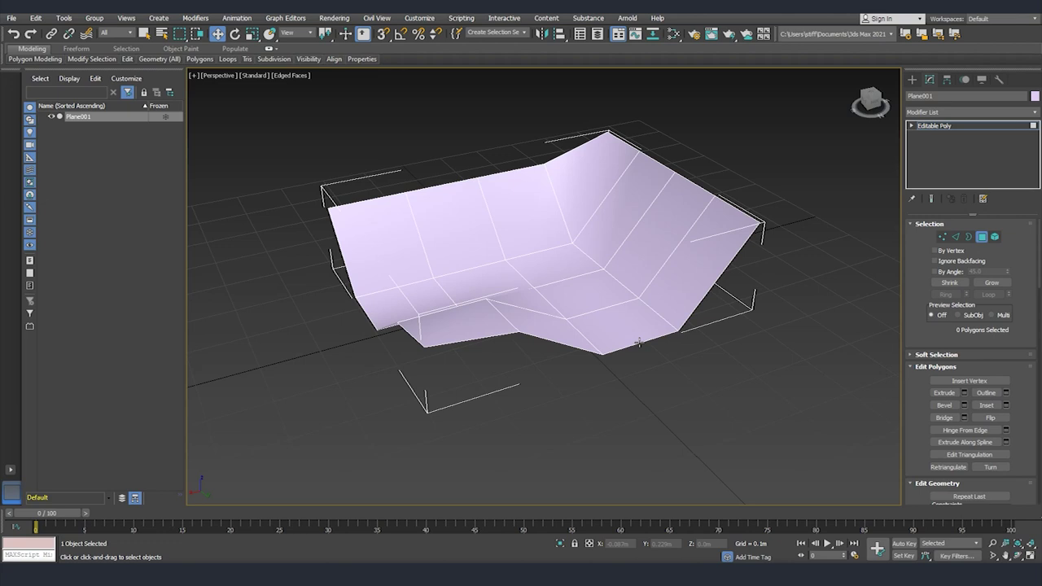
click(944, 126)
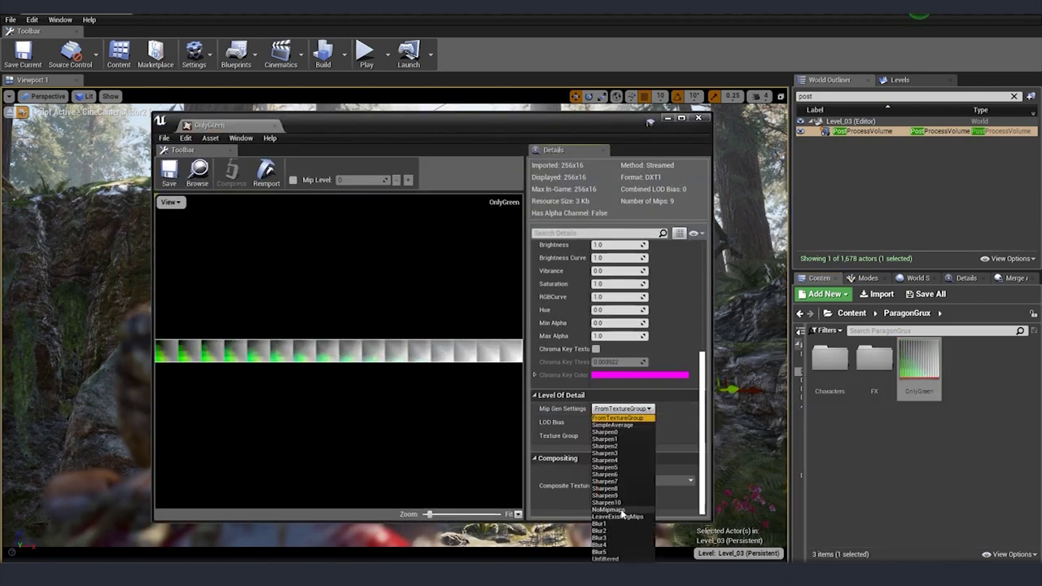
Switch to Unreal Engine, set the OnlyGreen texture's Mip Gen Settings to NoMipmaps and choose another texture group
click(621, 510)
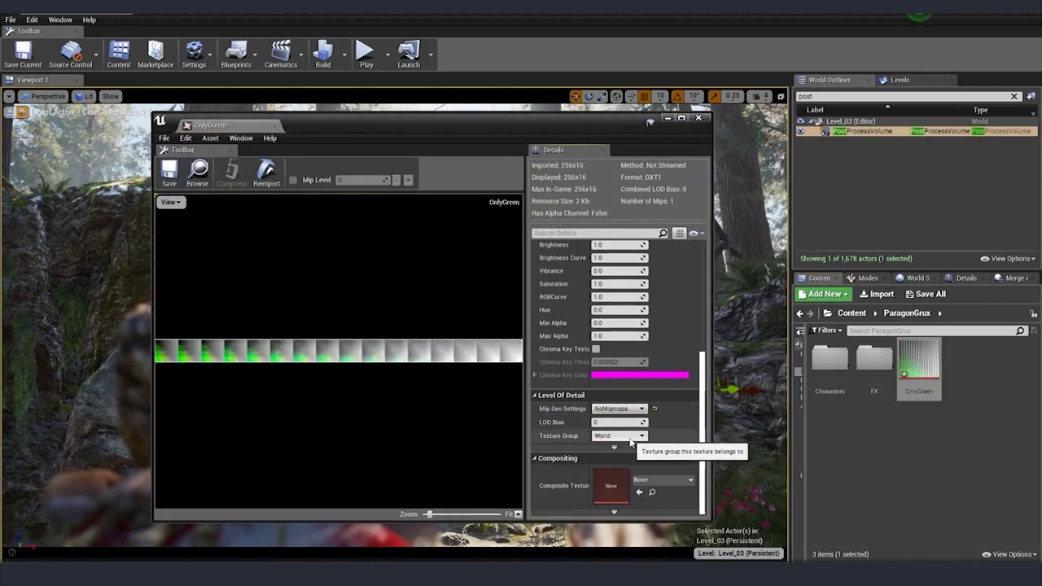
click(631, 436)
click(628, 352)
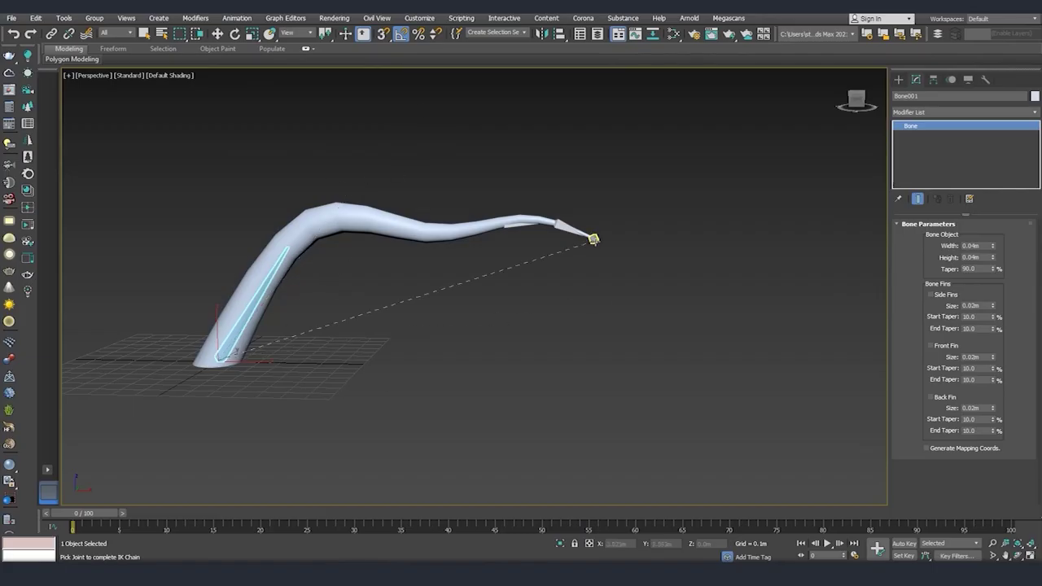
Switch to 3ds Max, complete the tentacle's IK chain at the end joint and move the chain's end towards its base
click(593, 240)
scroll(594, 242, up, 5)
scroll(590, 244, down, 5)
drag(615, 227, 450, 233)
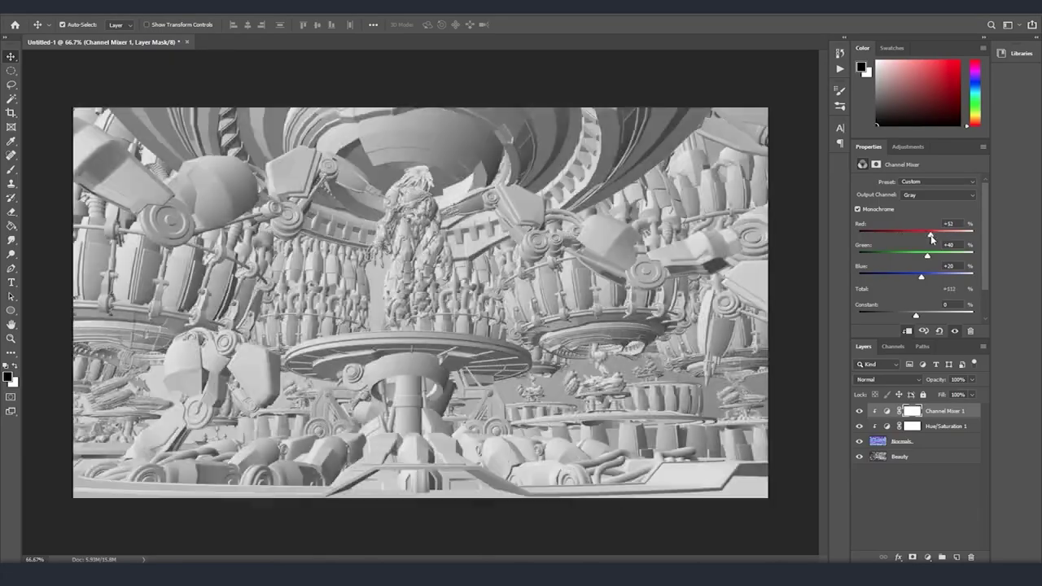
Switch to Photoshop, lower the red contribution of the Channel Mixer 1 layer and select the Hue/Saturation 1 layer
drag(931, 236, 892, 235)
click(936, 426)
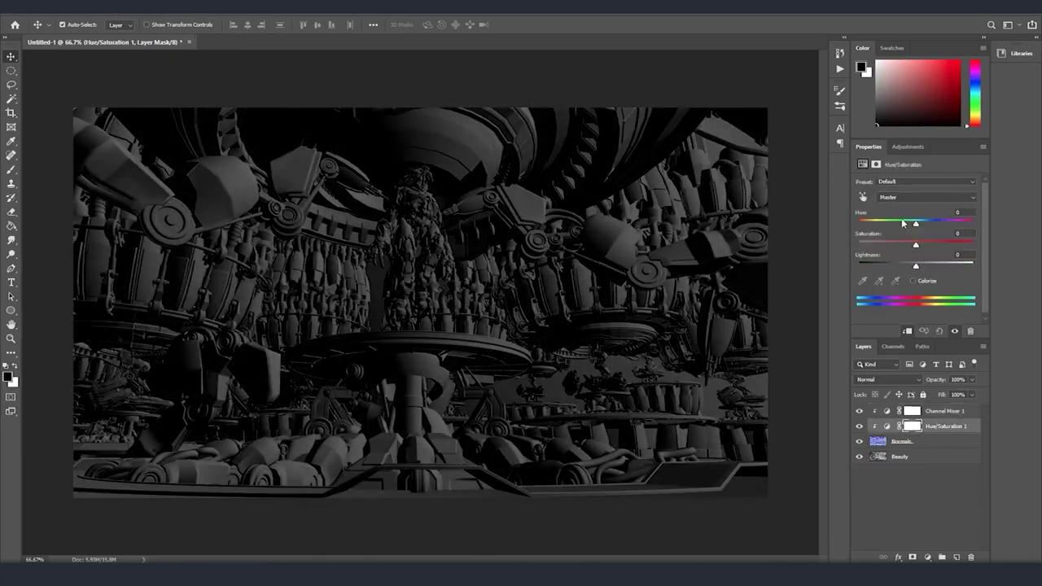